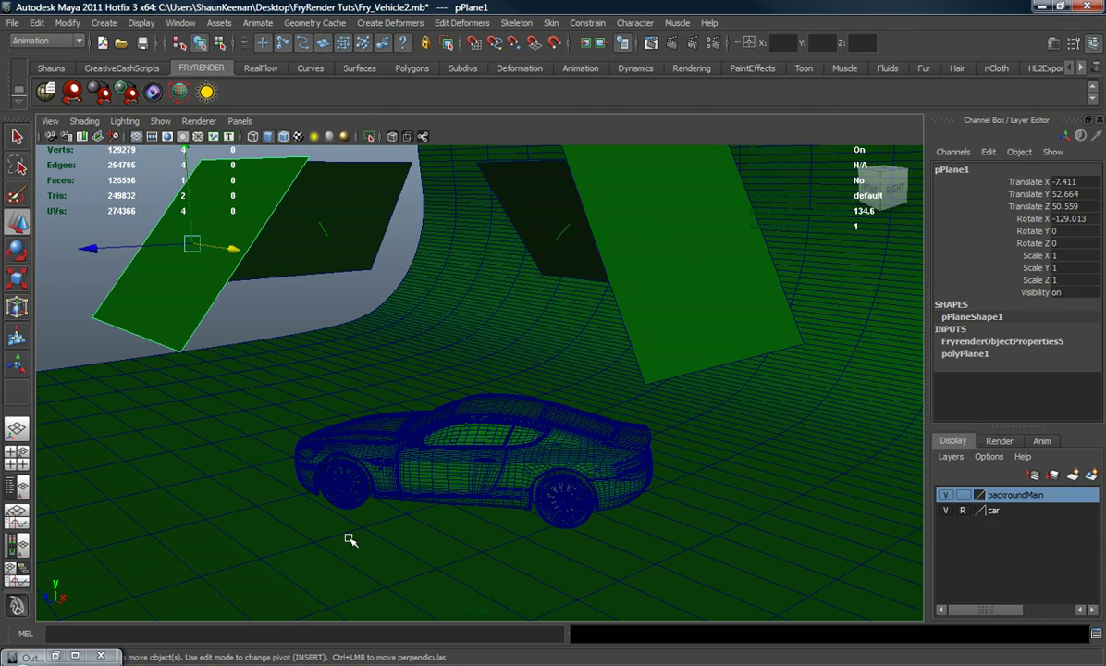
Set pPlane1's FRYRENDER object properties to LightMixer Fader #1 and Exclude from camera.
left_click_drag(442, 500, 417, 433, "alt")
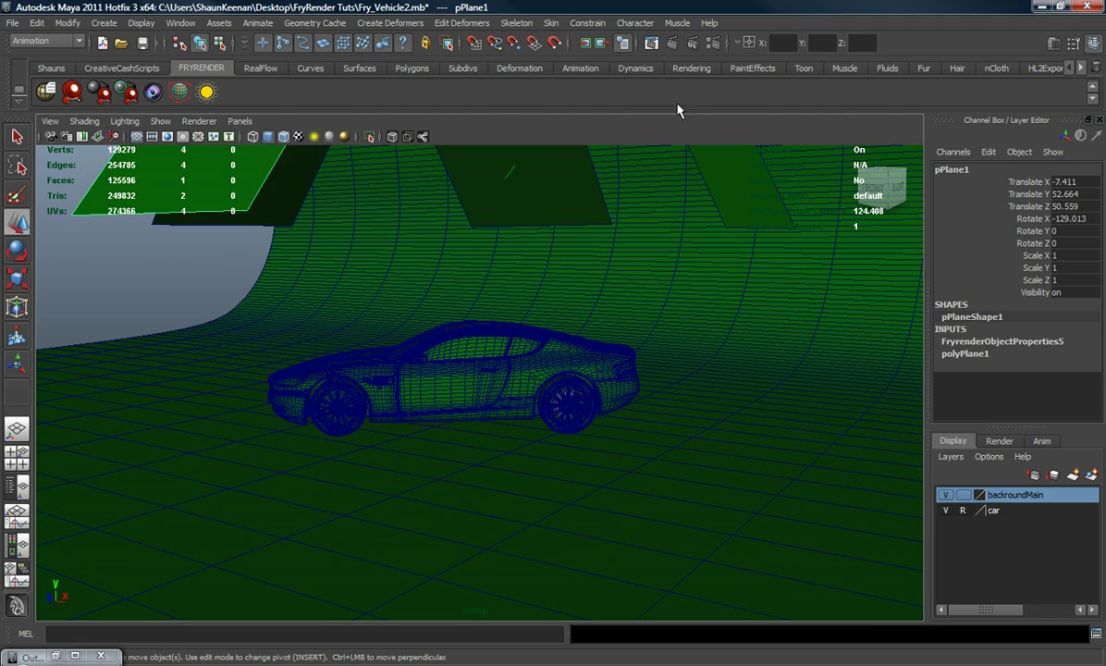
middle_click_drag(431, 270, 436, 275, "alt")
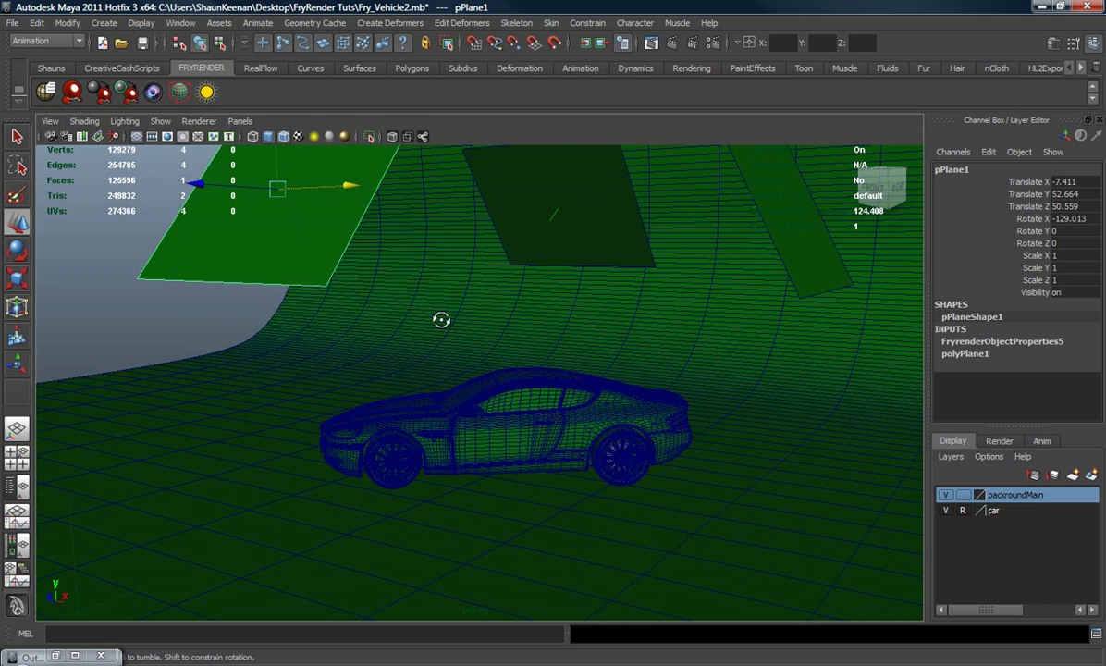
left_click_drag(440, 319, 353, 319, "alt")
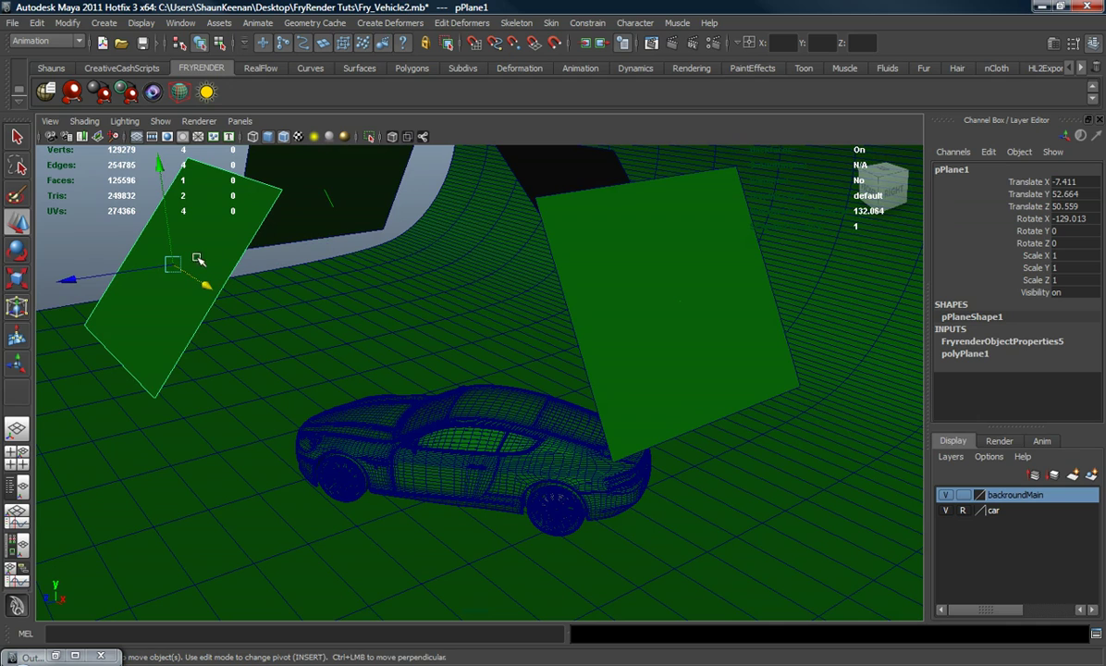
left_click(46, 91)
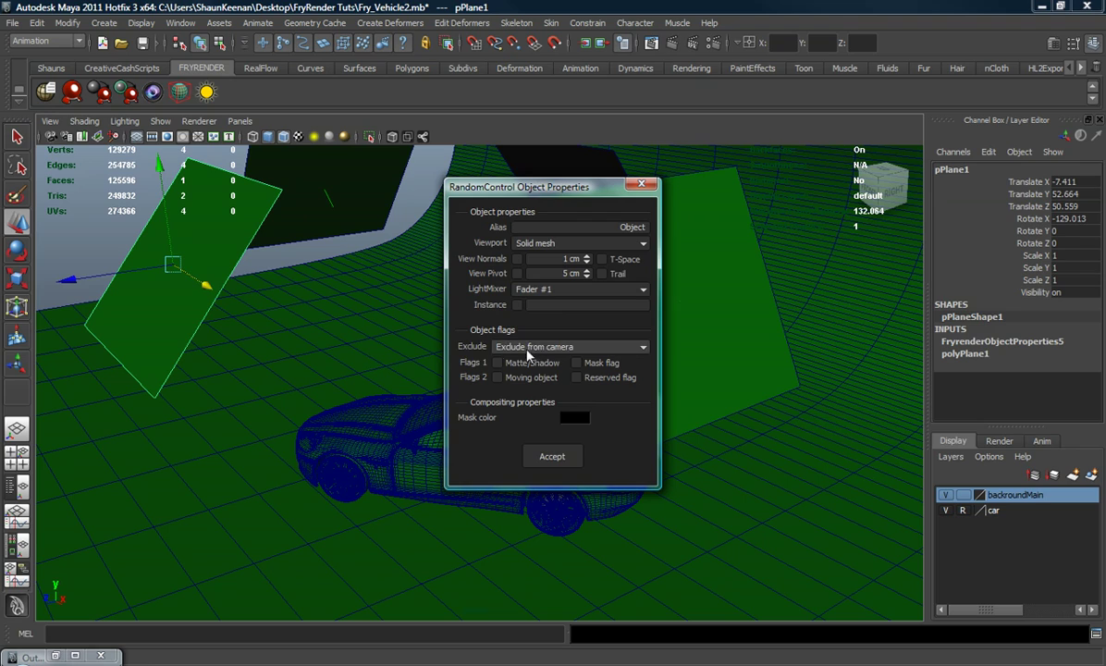
left_click(499, 347)
left_click(499, 347)
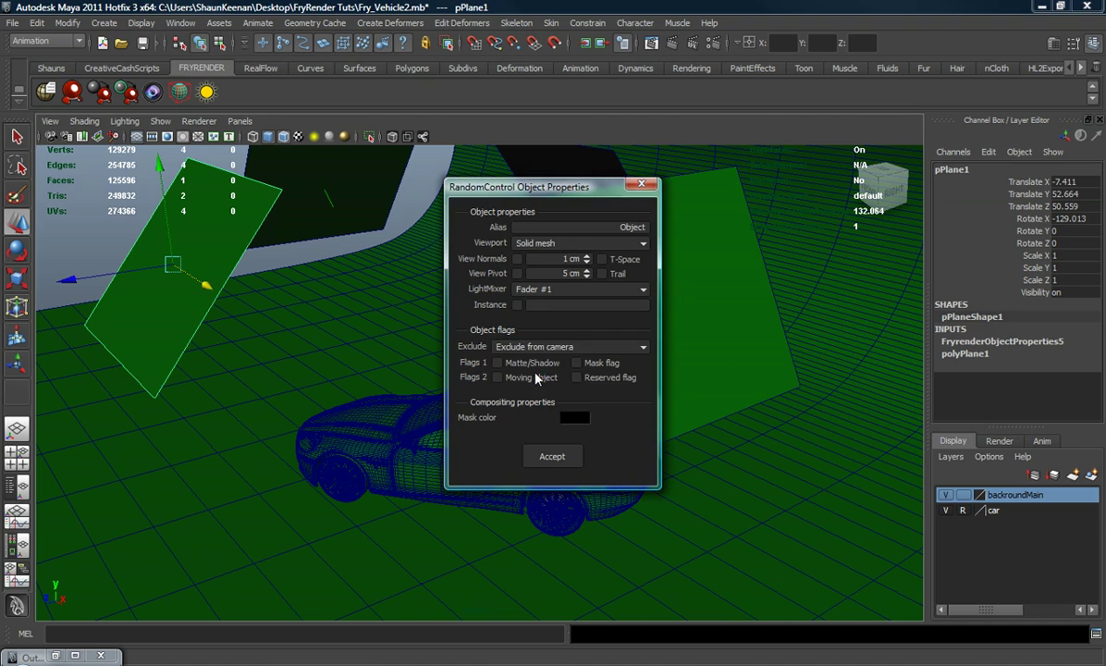
left_click(553, 457)
Give pPlane3 LightMixer Fader #2 and exclude it from camera.
left_click(319, 208)
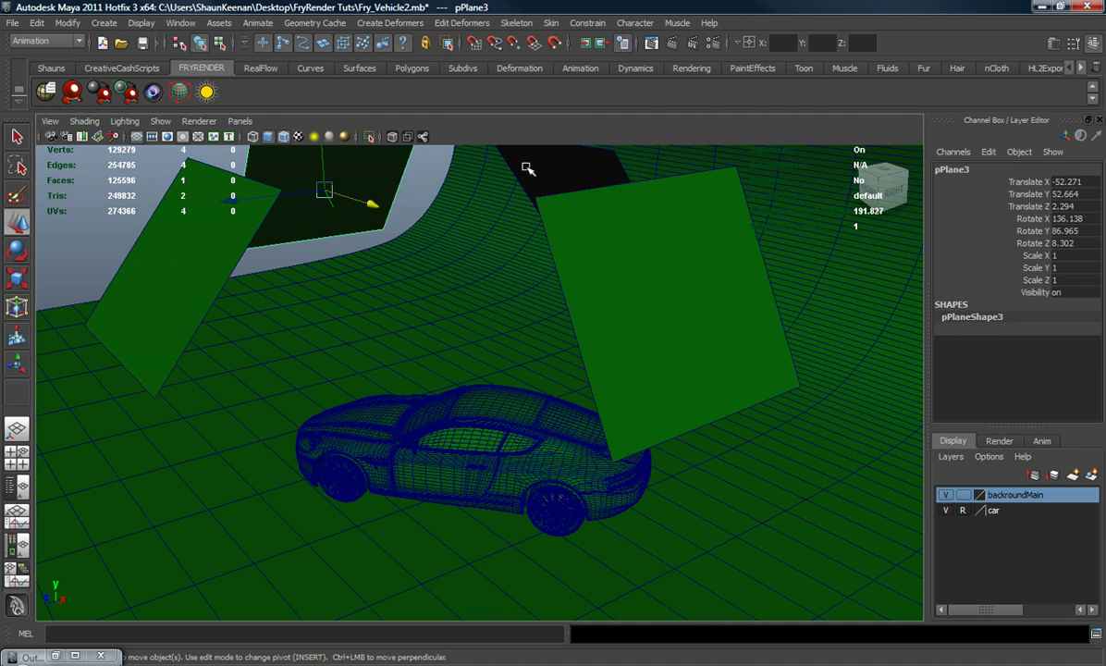
left_click(46, 91)
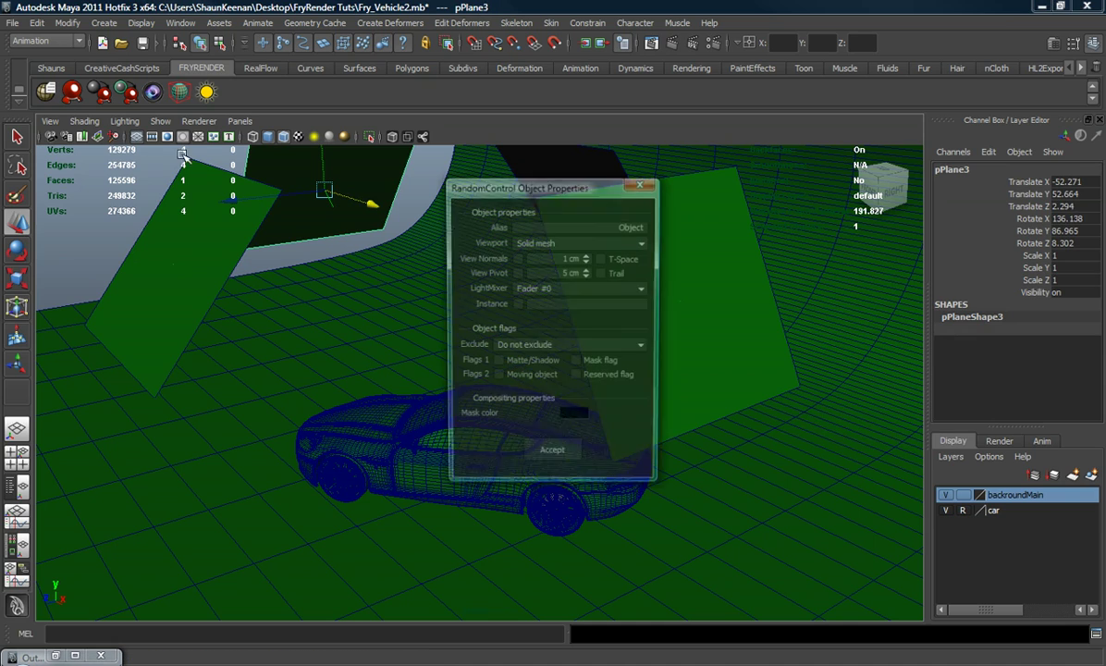
left_click(562, 289)
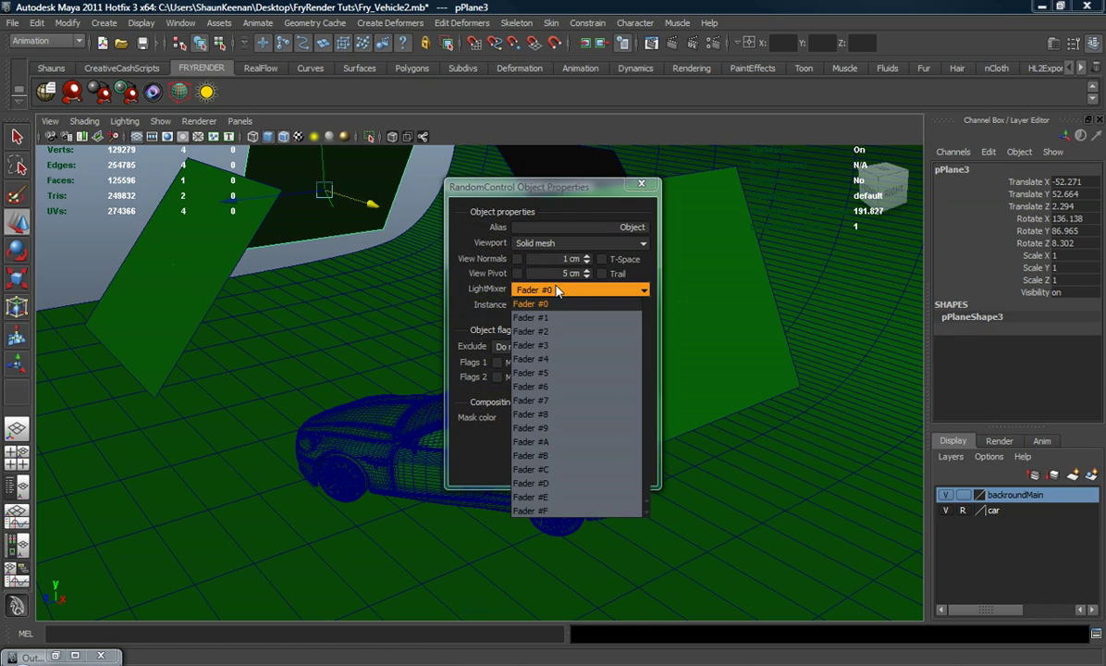
left_click(554, 331)
left_click(518, 346)
left_click(536, 375)
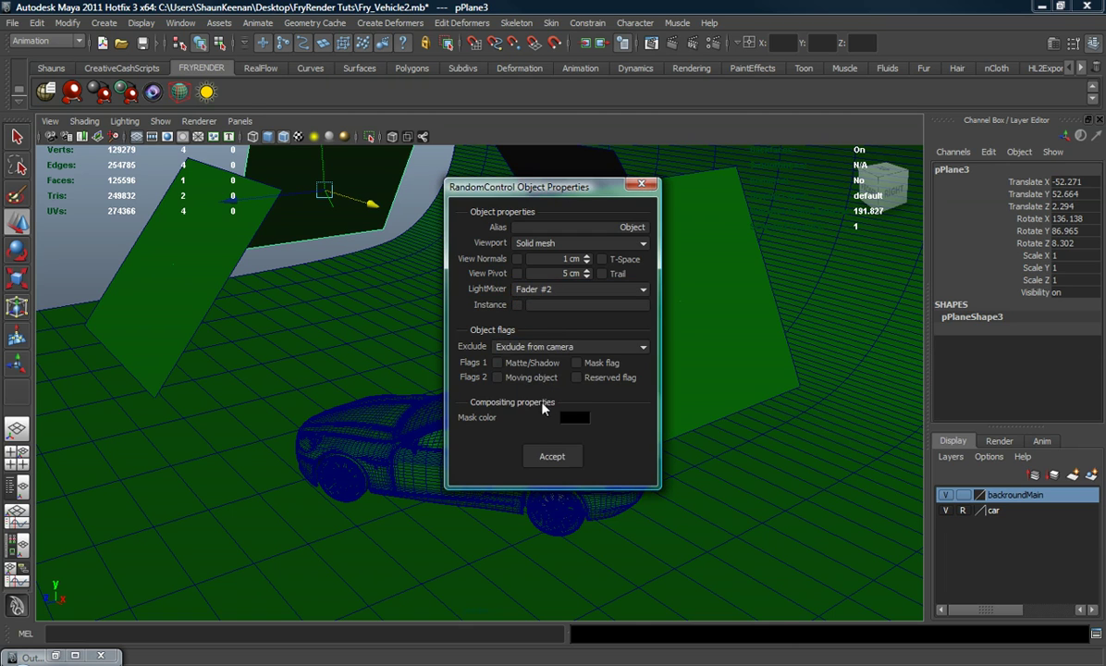
left_click(552, 456)
Give pPlane2 LightMixer Fader #3 and exclude it from camera.
left_click_drag(500, 282, 492, 225, "alt")
left_click(488, 217)
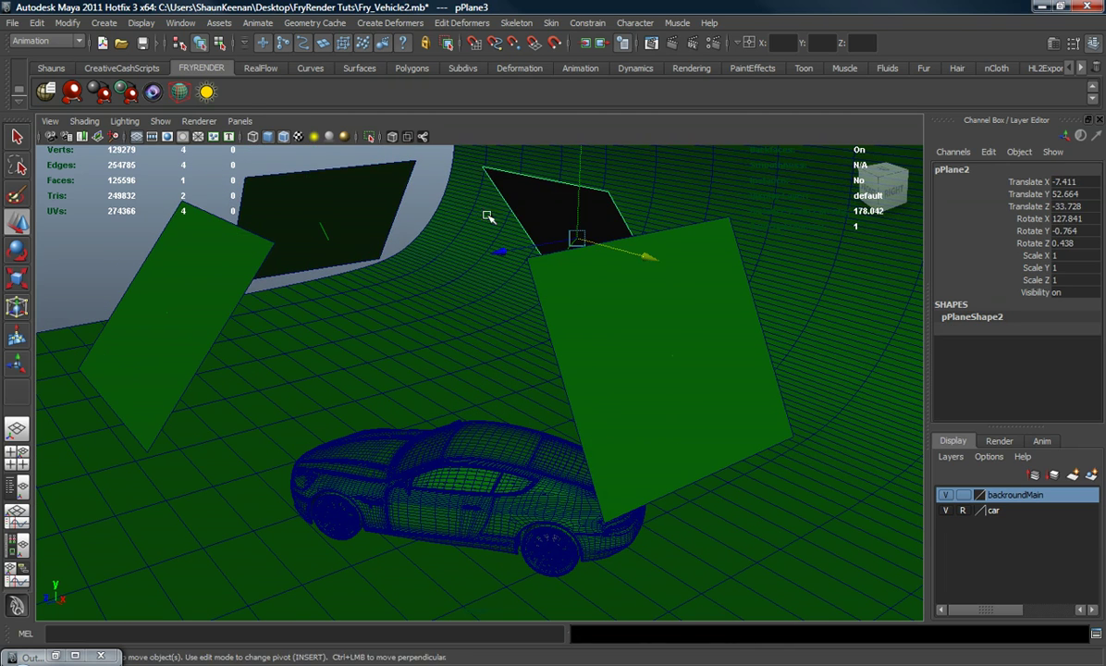
left_click(45, 91)
left_click(537, 290)
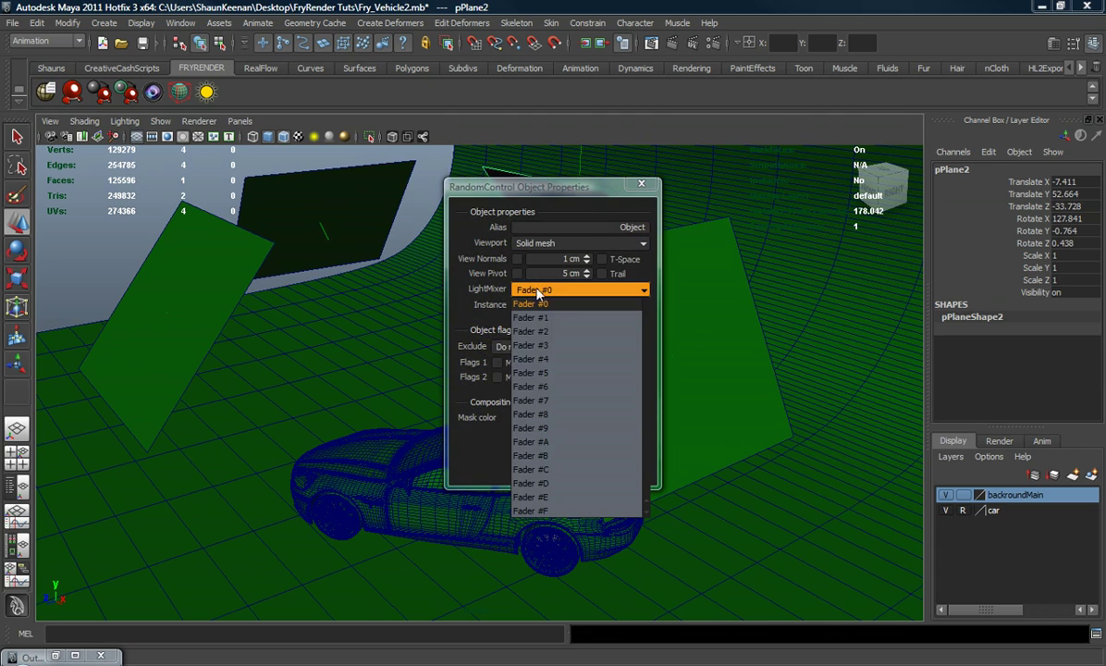
left_click(542, 345)
left_click(532, 346)
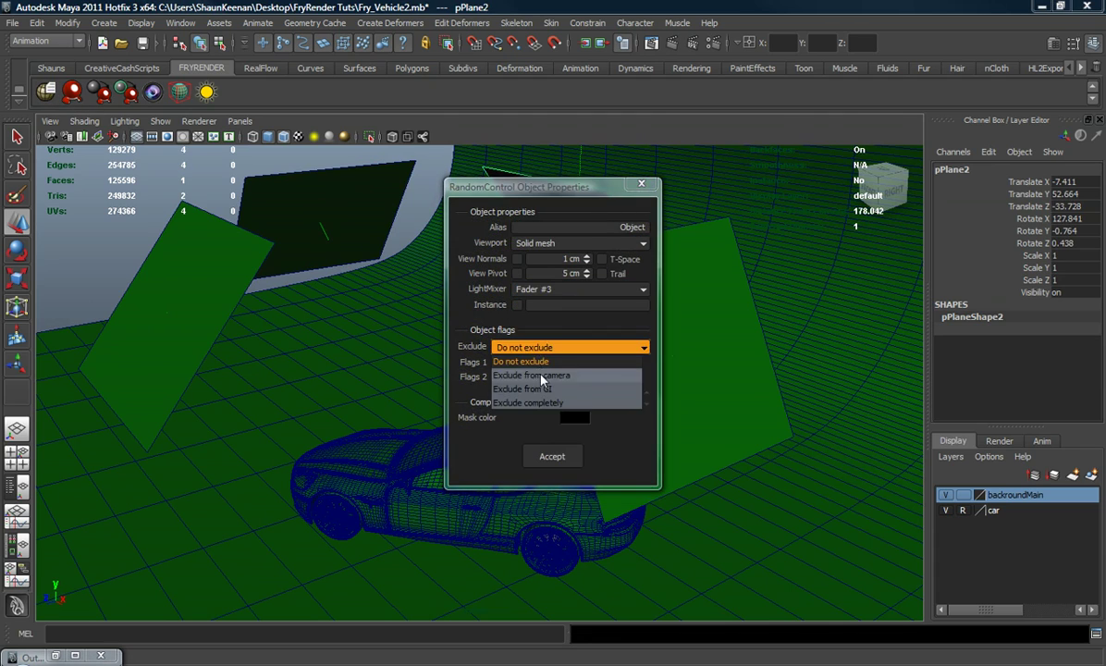
left_click(542, 376)
left_click(553, 456)
Give the large right-hand pPlane4 LightMixer Fader #4 and exclude it from camera.
left_click(658, 404)
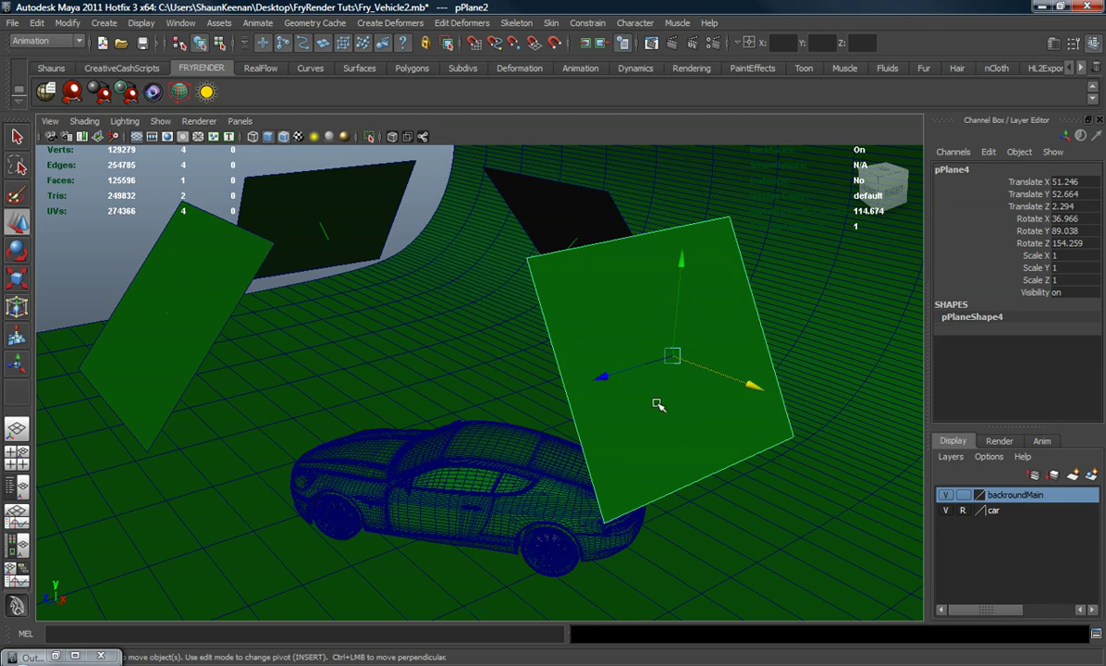
left_click(45, 90)
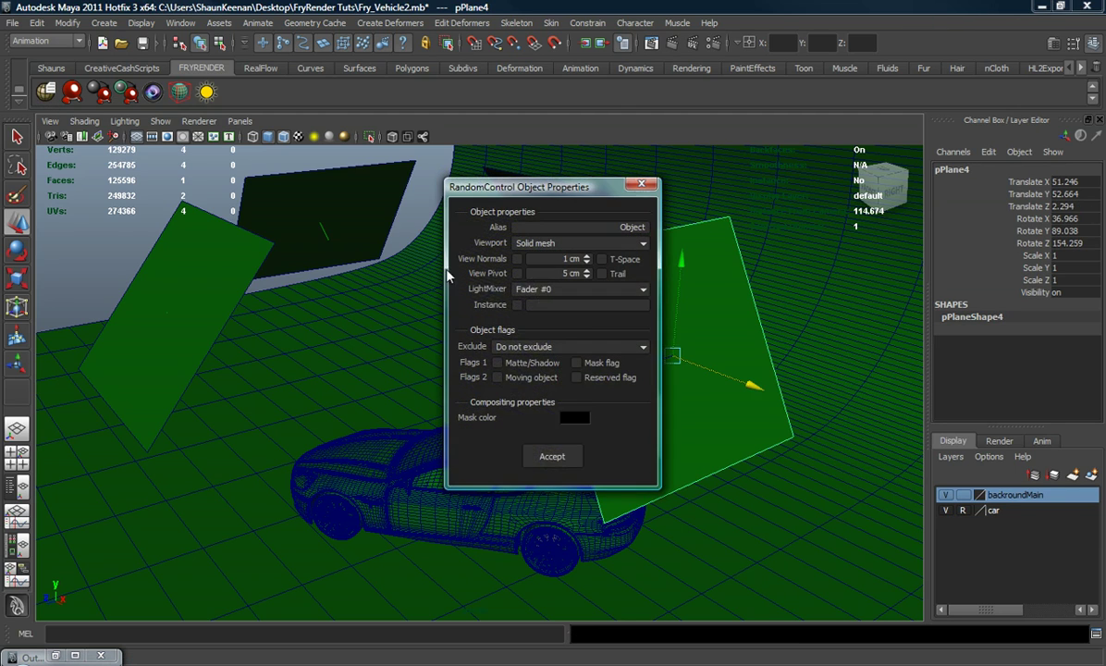
left_click(544, 289)
left_click(515, 334)
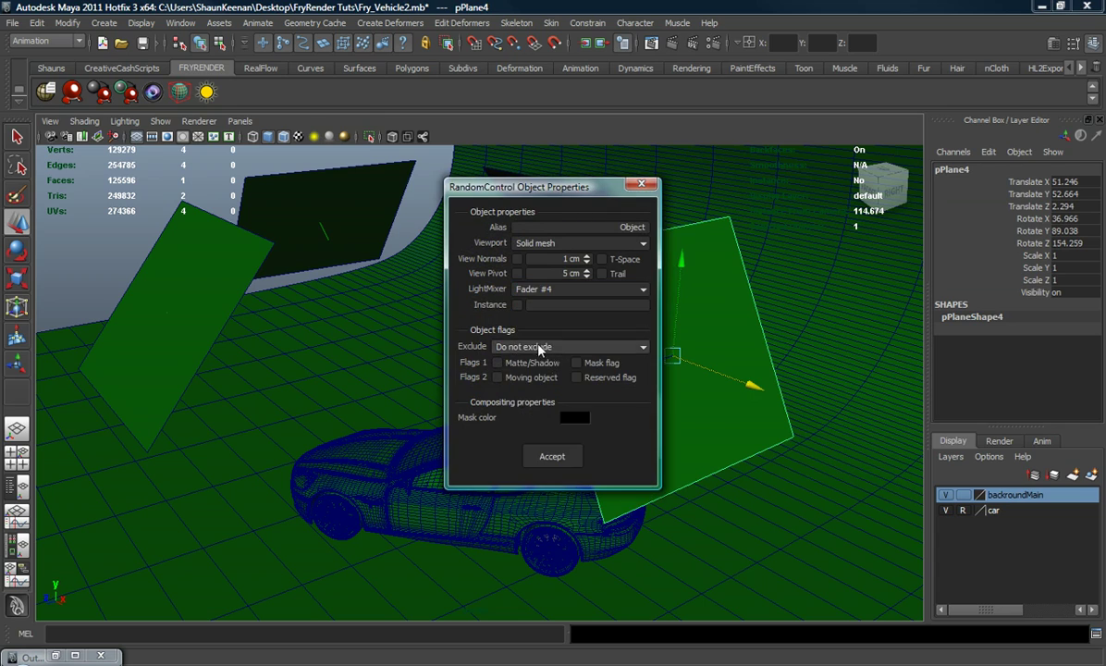
left_click(539, 347)
left_click(542, 376)
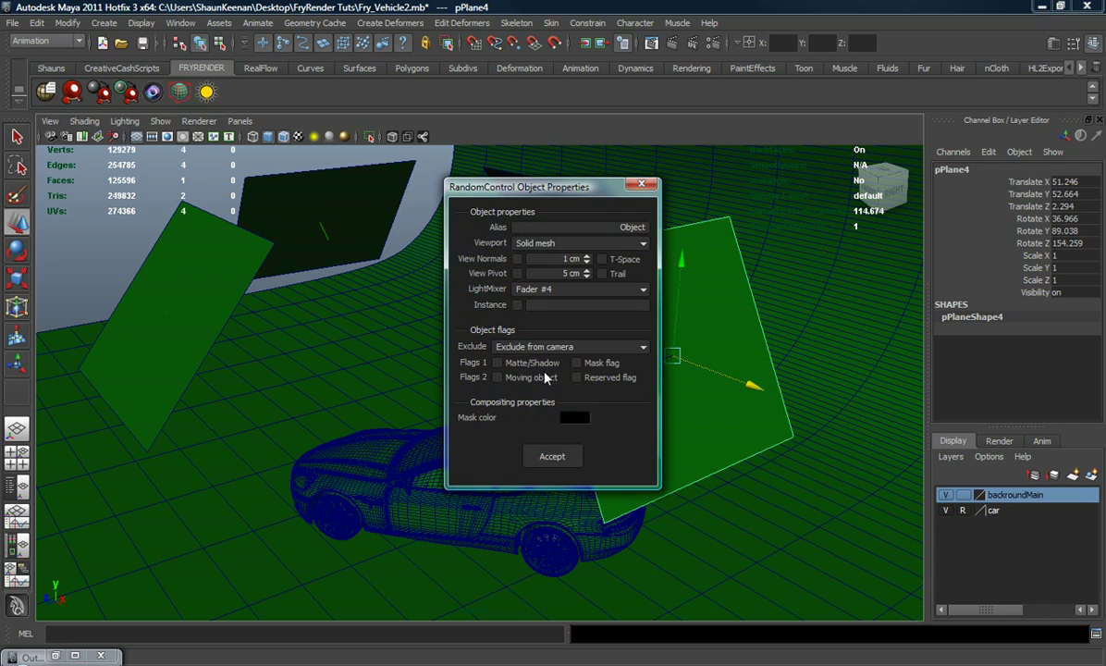
left_click(552, 457)
left_click_drag(552, 457, 507, 418, "alt")
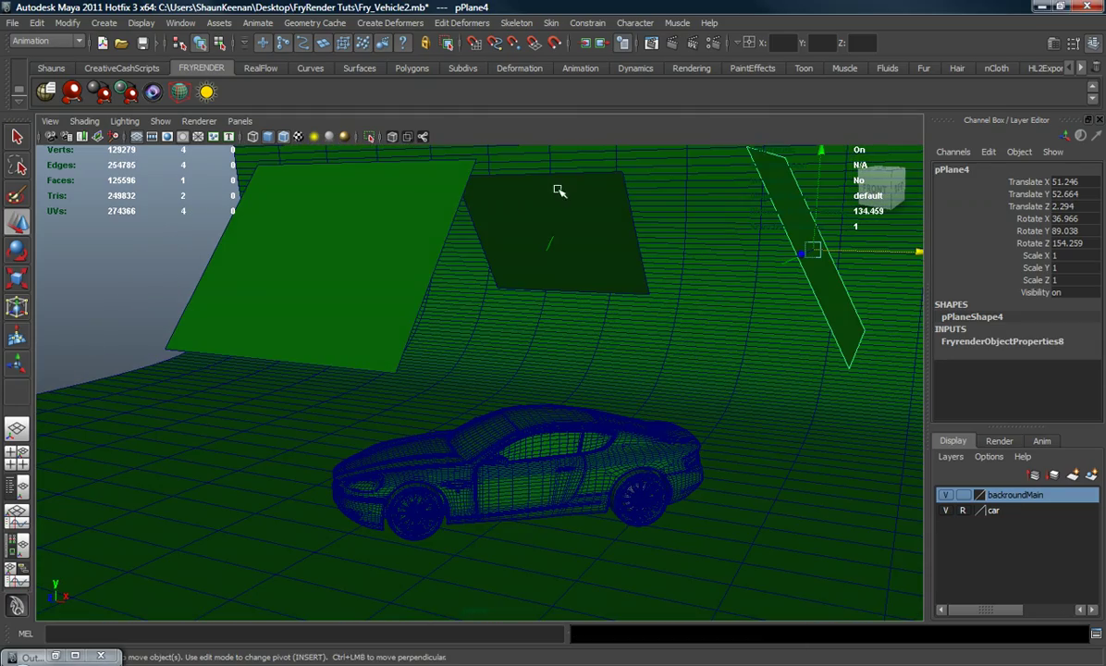
Select the rear wheel part polySurface28 and apply the chrome material from the metal library.
left_click_drag(557, 387, 438, 355, "alt")
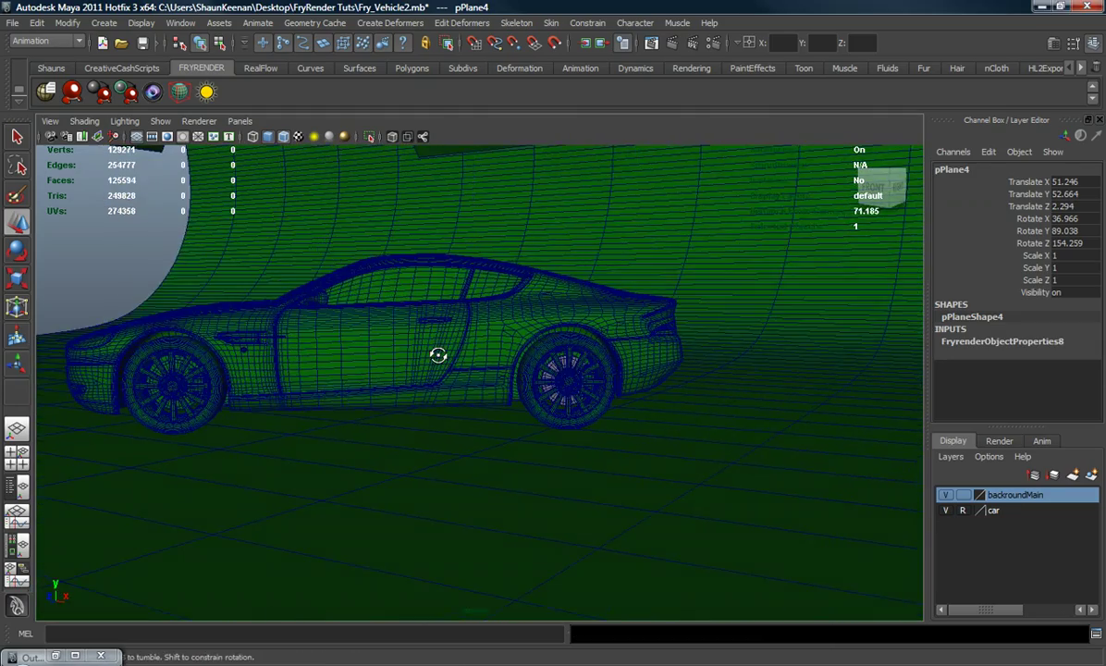
scroll(439, 363, "up", 6)
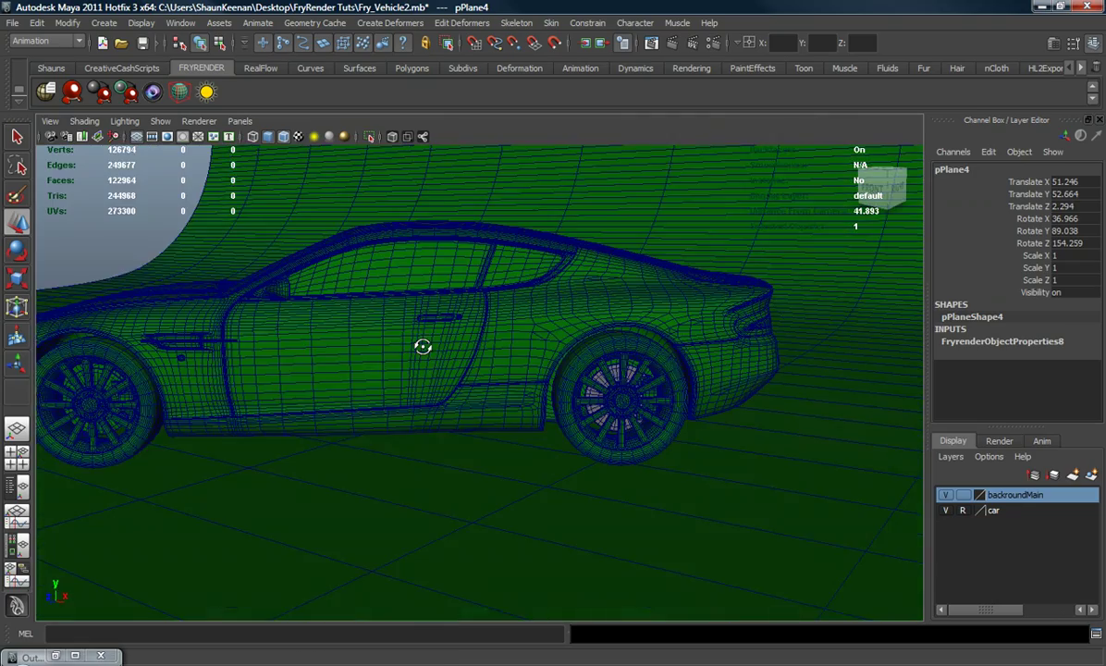
scroll(423, 346, "up", 6)
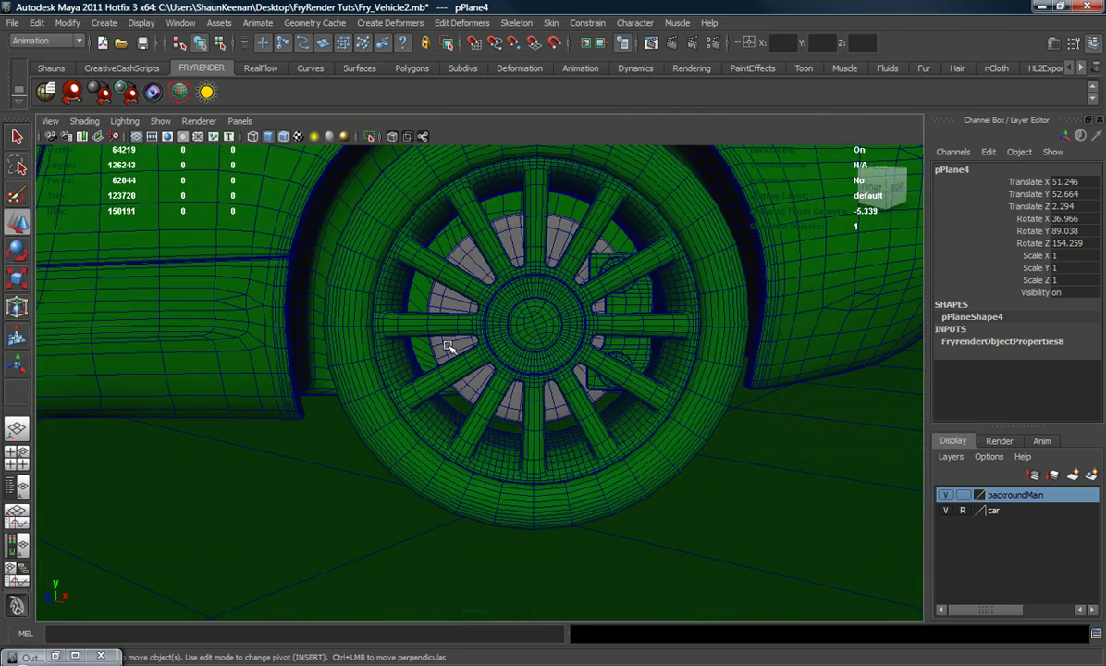
left_click(446, 346)
scroll(435, 363, "down", 8)
left_click_drag(414, 355, 494, 370, "alt")
scroll(448, 357, "down", 5)
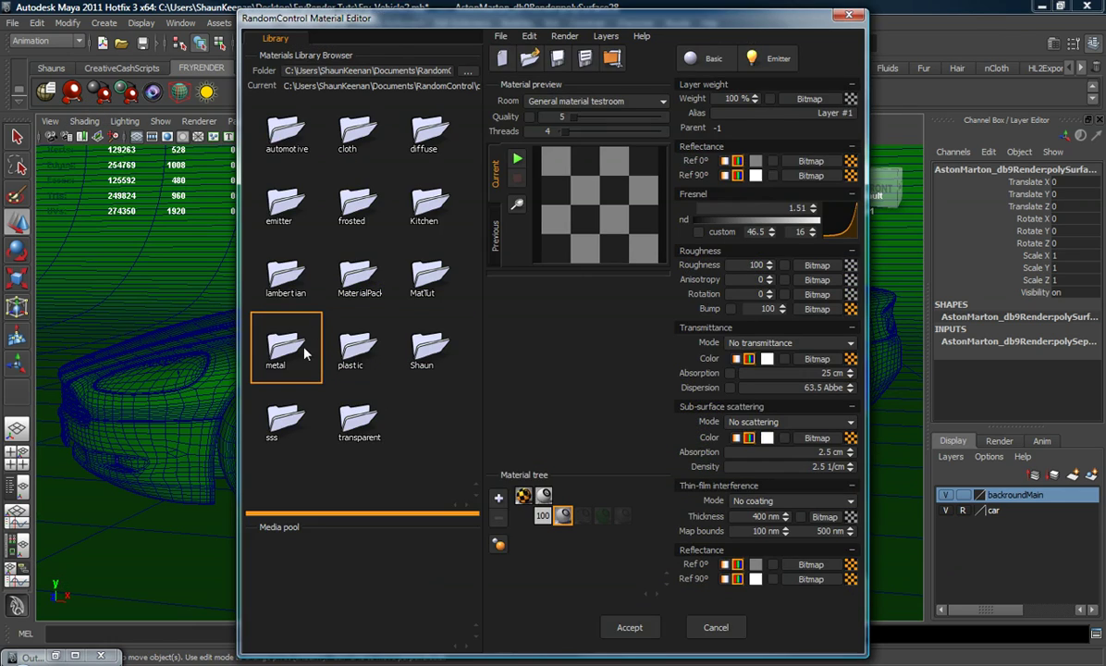
double_click(305, 353)
double_click(287, 201)
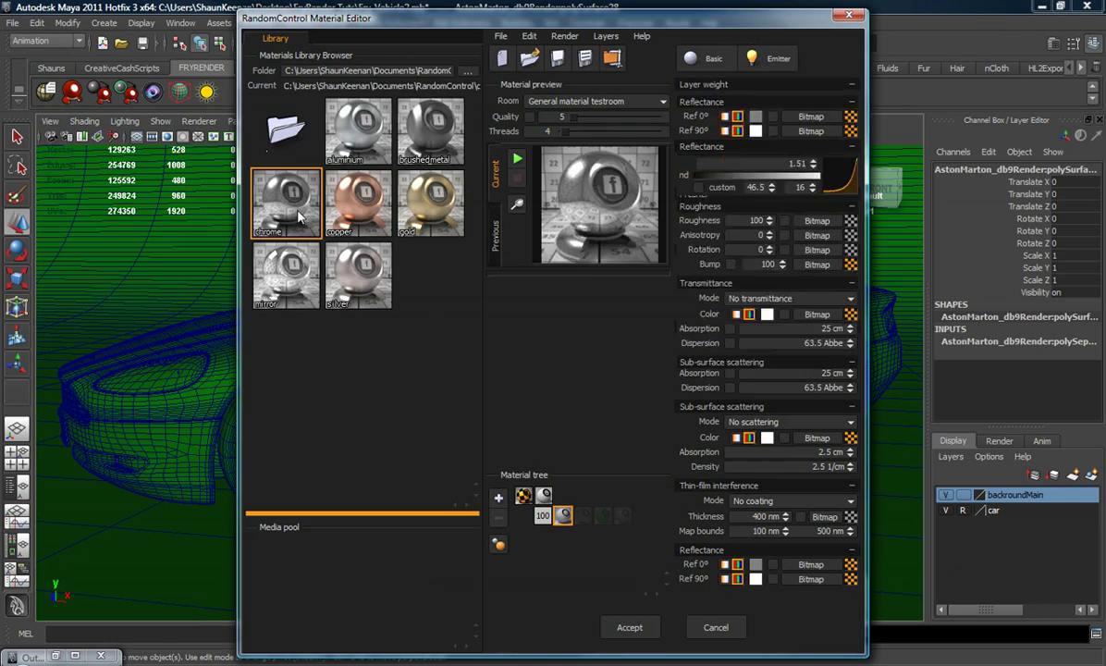
left_click(629, 628)
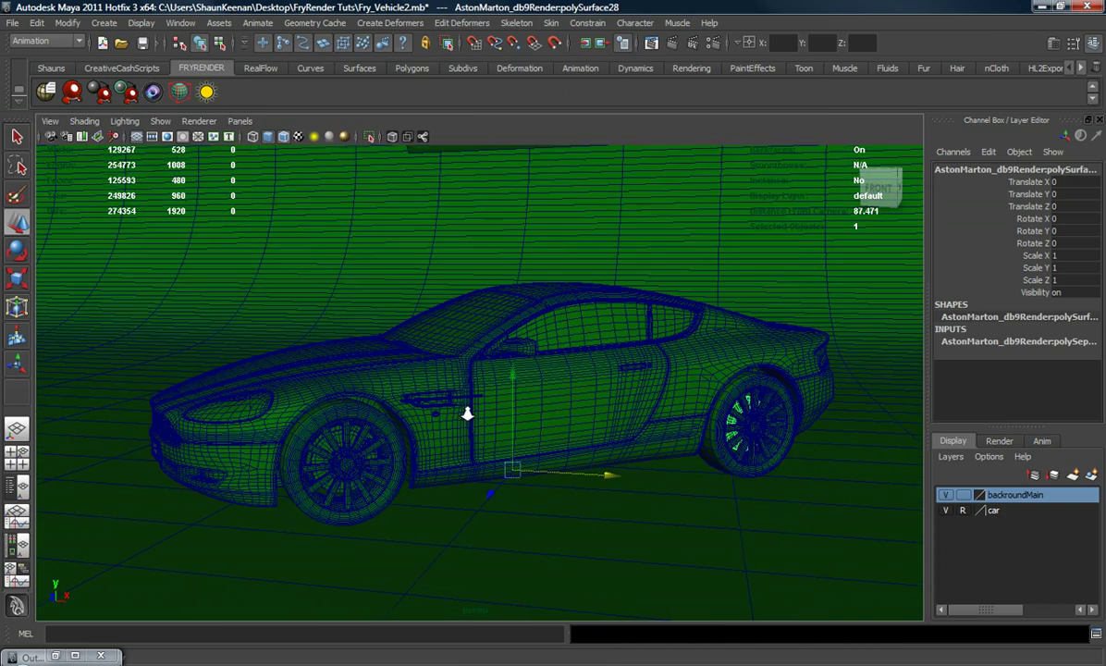
scroll(463, 415, "down", 3)
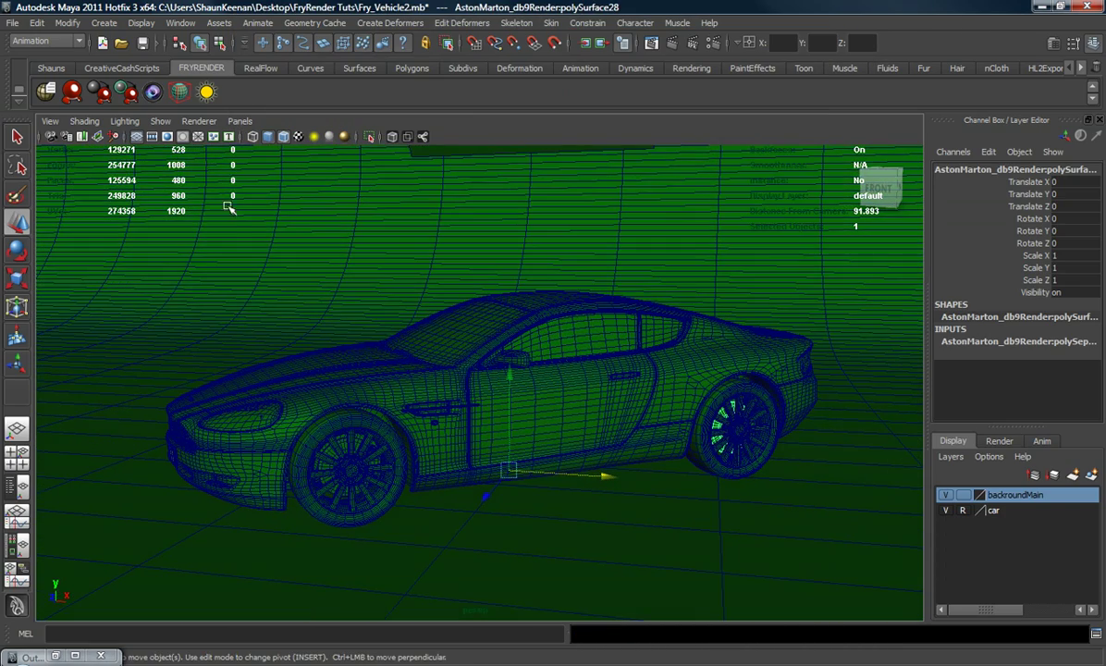
Create a new FRYRENDER camera and look through fryCamera1 in the viewport.
left_click_drag(250, 335, 201, 297, "alt")
left_click(154, 291)
left_click(152, 92)
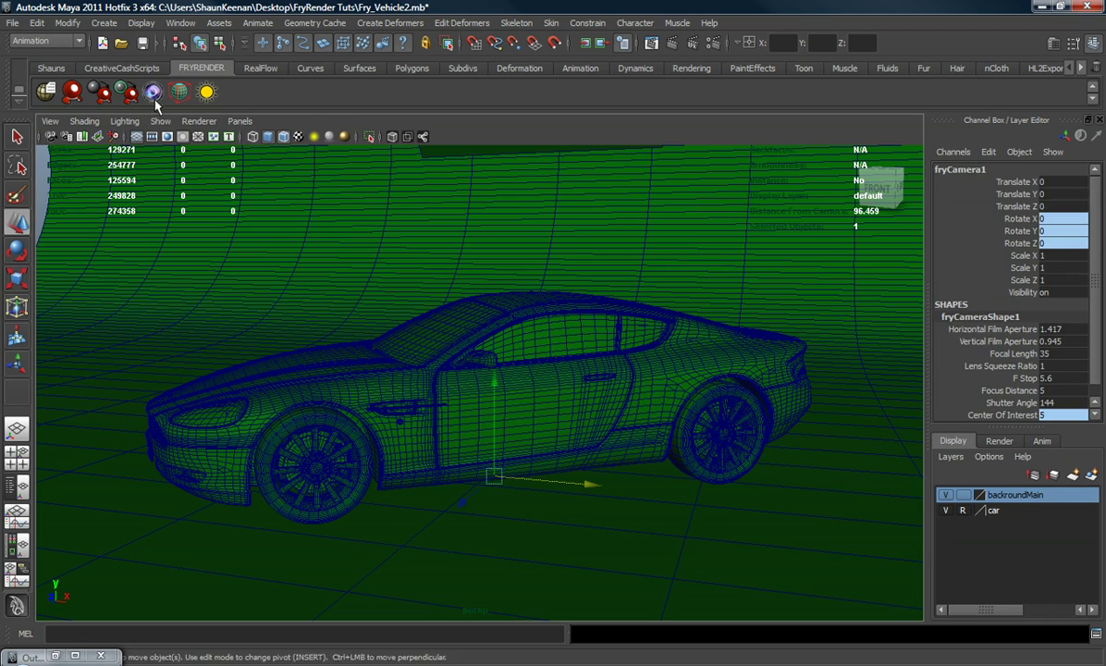
left_click(237, 122)
mouse_move(277, 137)
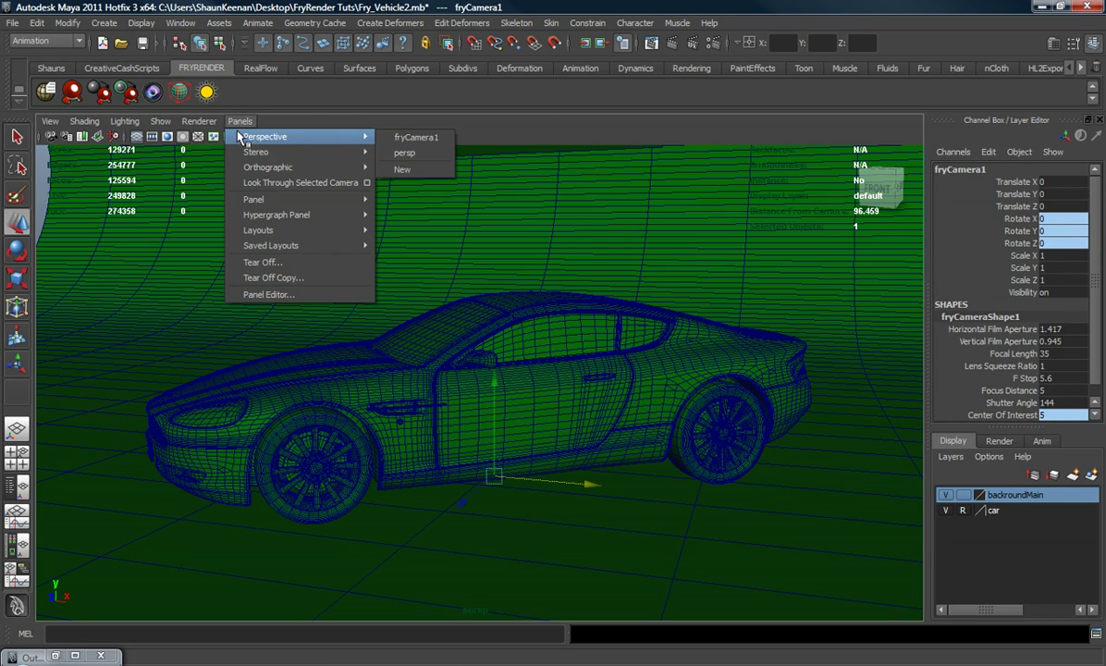
left_click(396, 138)
Tumble and dolly fryCamera1 to frame the whole Aston Martin from slightly above.
left_click_drag(294, 302, 236, 307, "alt")
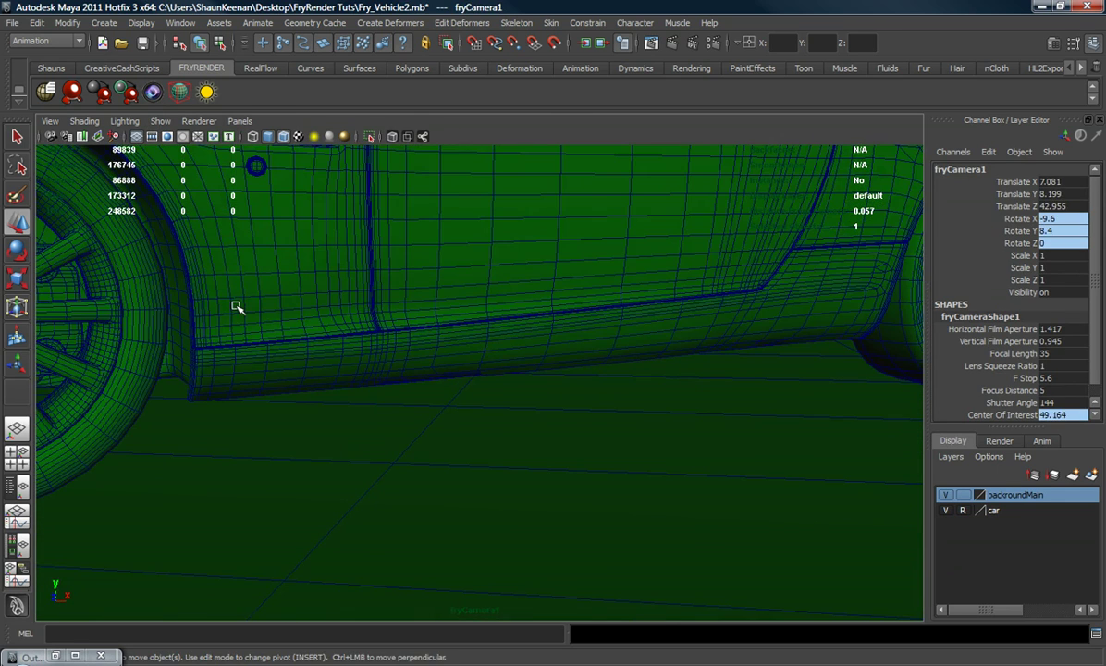
right_click_drag(236, 306, 269, 361, "alt")
scroll(269, 367, "down", 3)
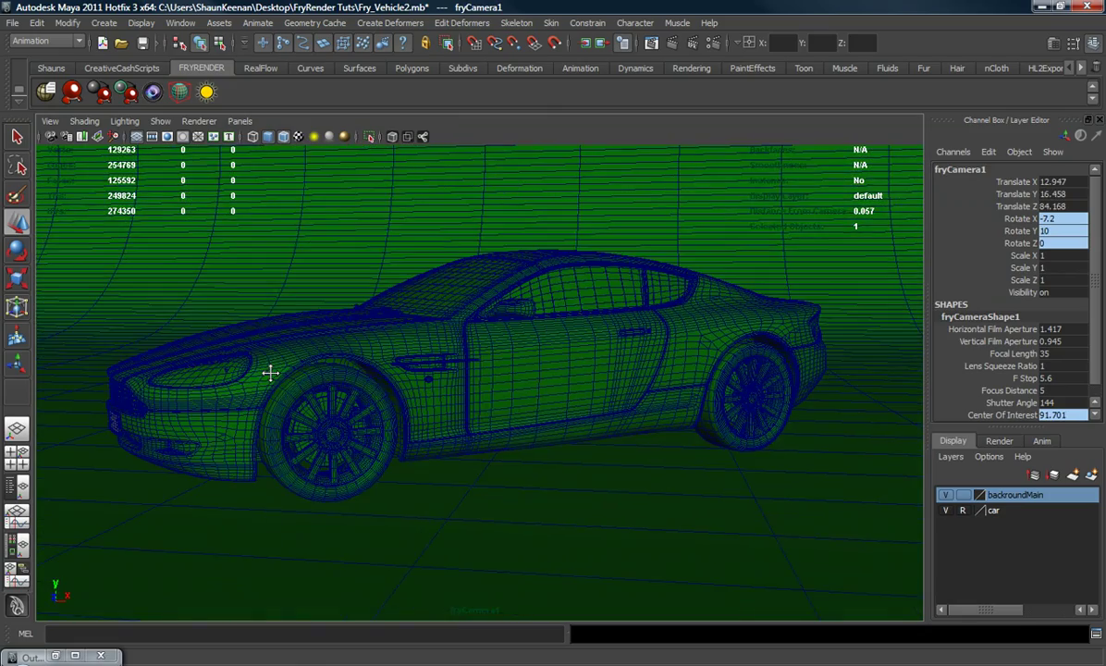
scroll(272, 383, "up", 3)
scroll(270, 382, "down", 3)
left_click_drag(268, 380, 268, 373, "alt")
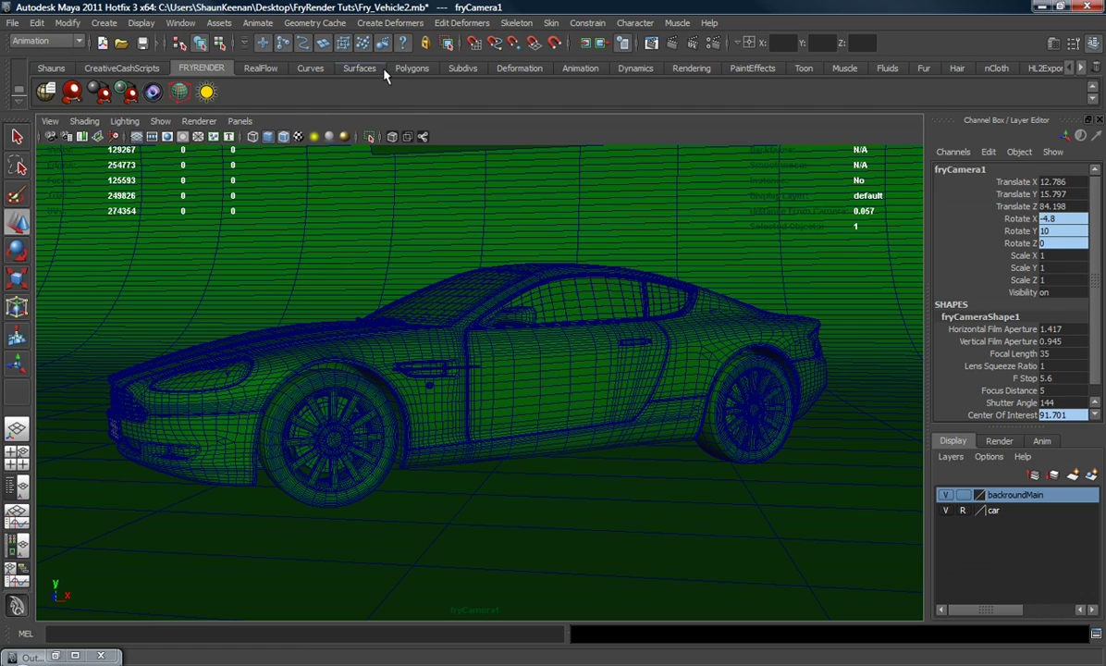
left_click(411, 68)
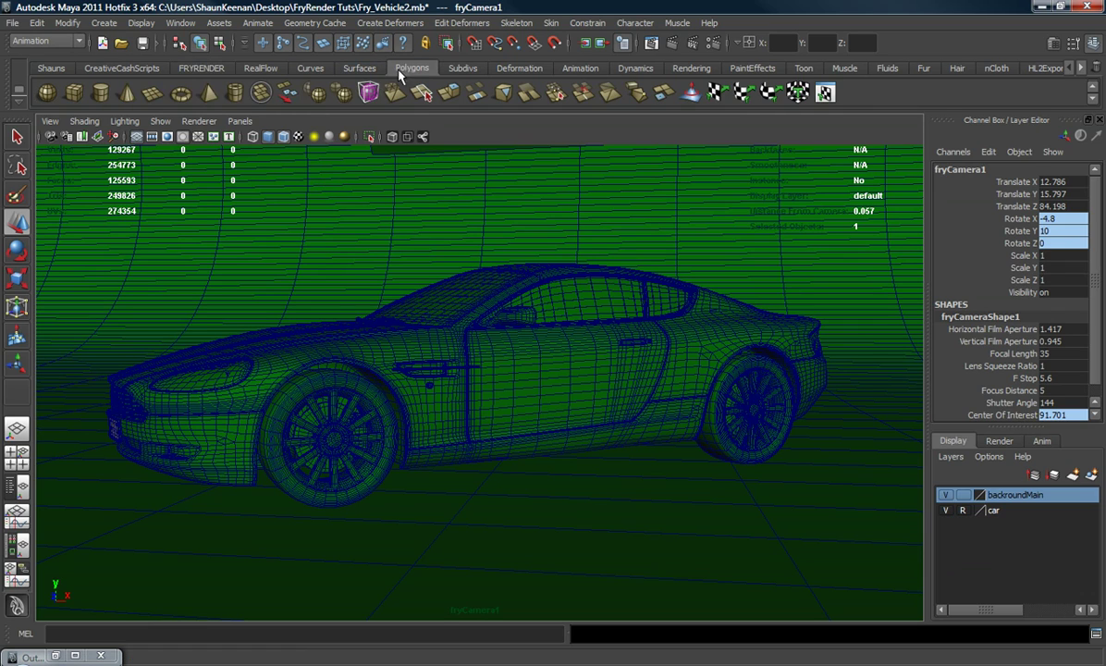
Create polygon sphere pSphere1 and move it up and back to X 4.12, Y 14.996, Z -71.032.
left_click(47, 92)
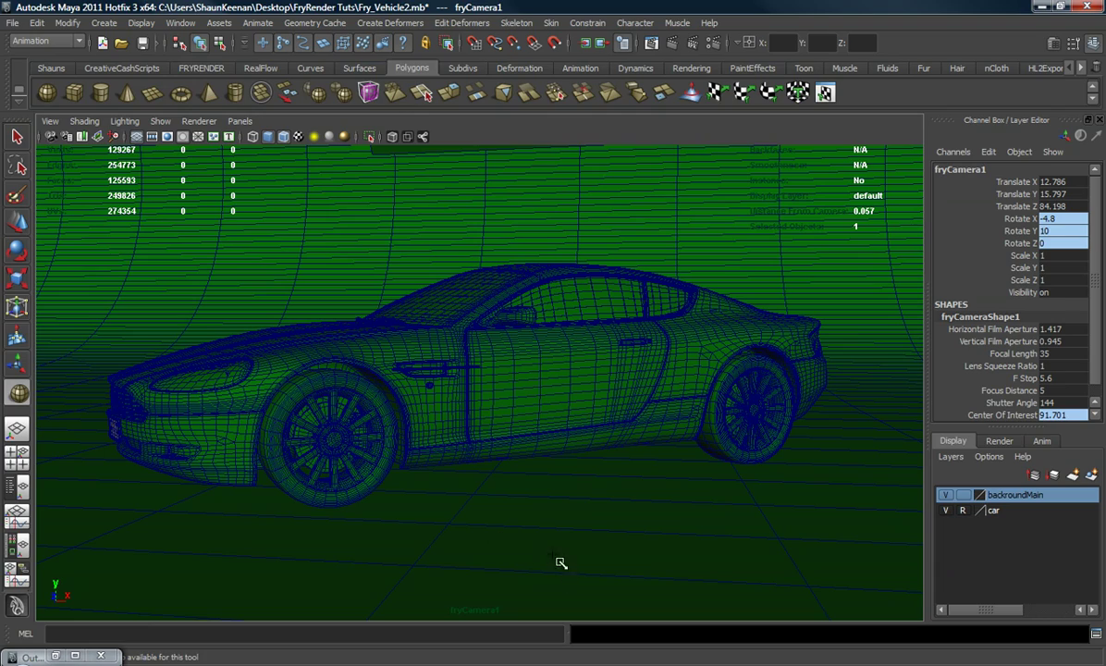
left_click_drag(450, 508, 395, 436, "alt")
key("w")
left_click_drag(496, 407, 501, 216)
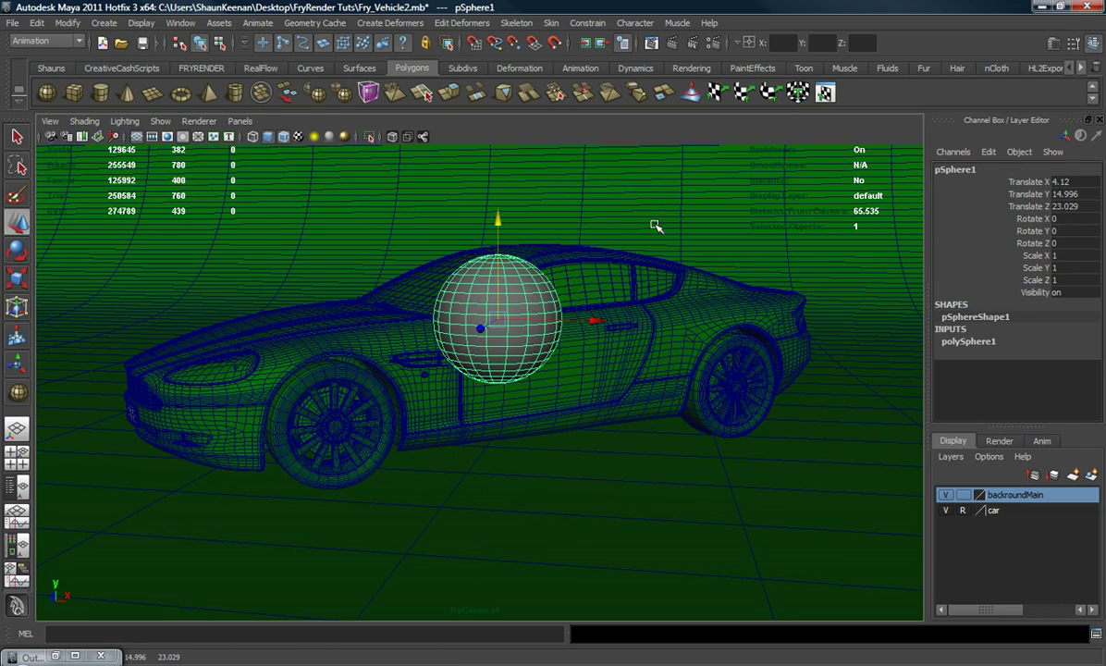
left_click_drag(578, 266, 620, 282, "alt")
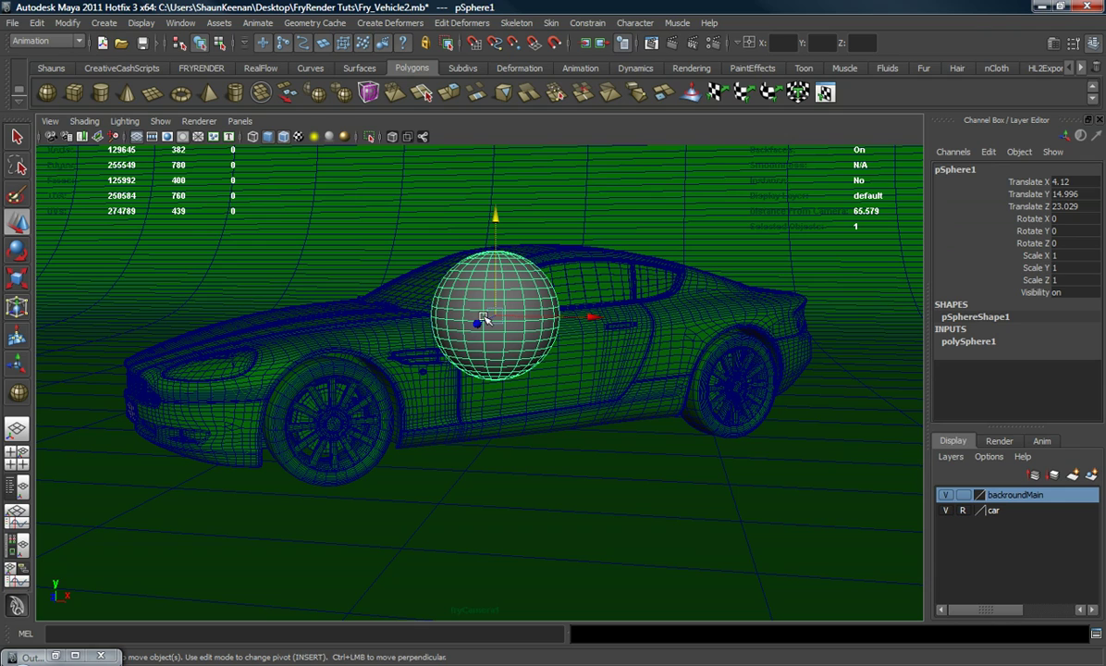
left_click_drag(478, 326, 566, 259)
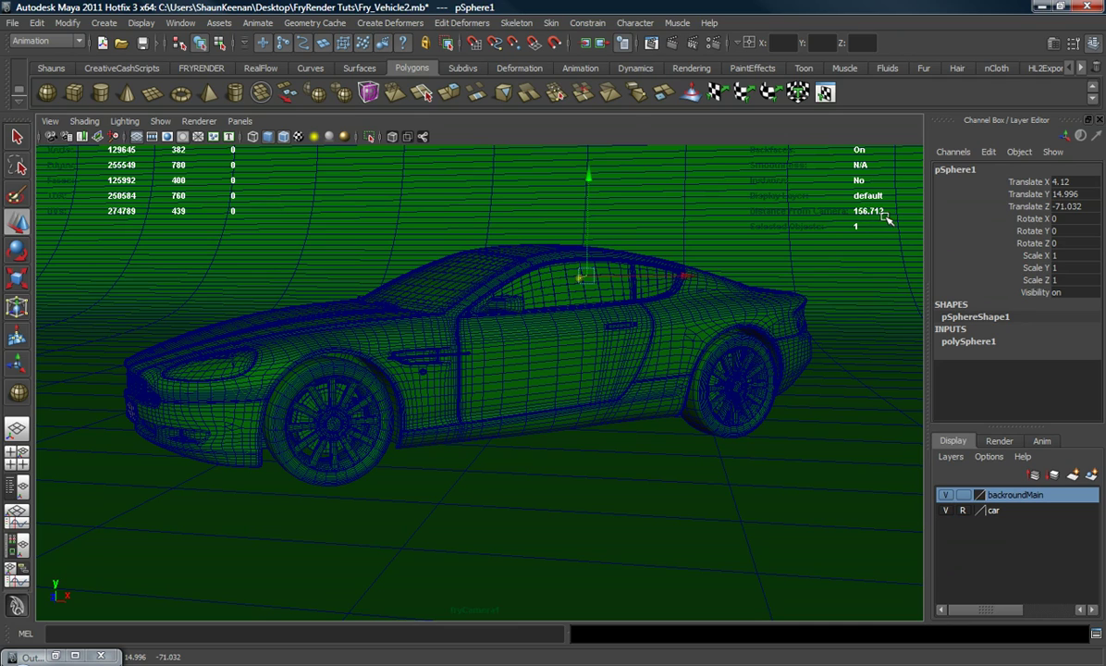
left_click(231, 197)
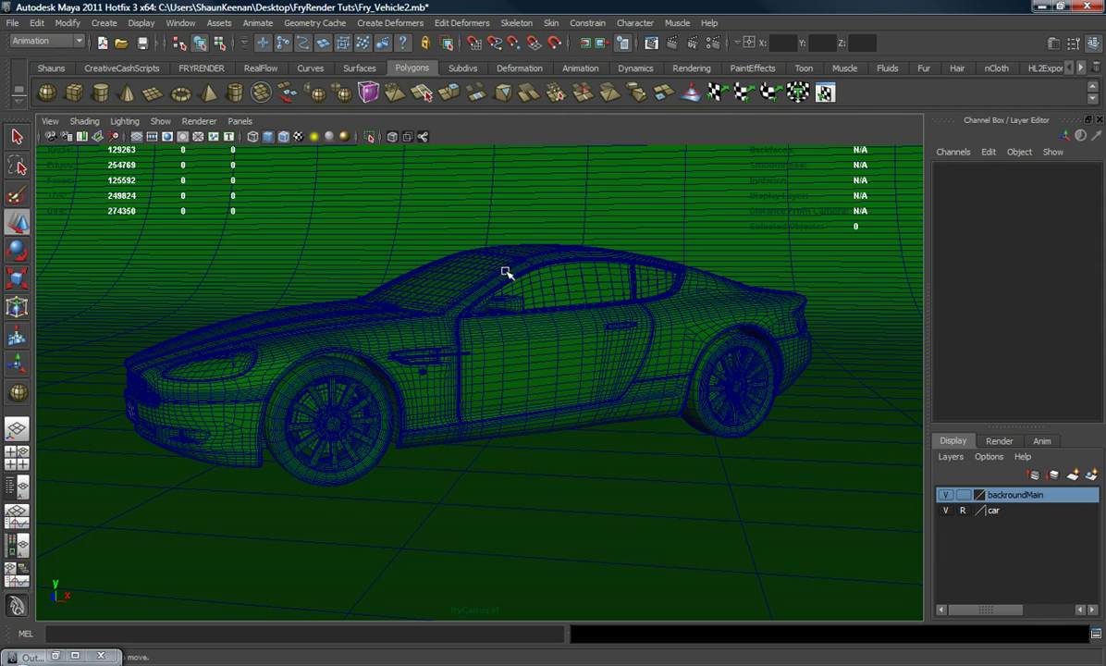
Enable depth of field on fryCamera1 with Focus Distance 250 and F Stop 25.
left_click(50, 121)
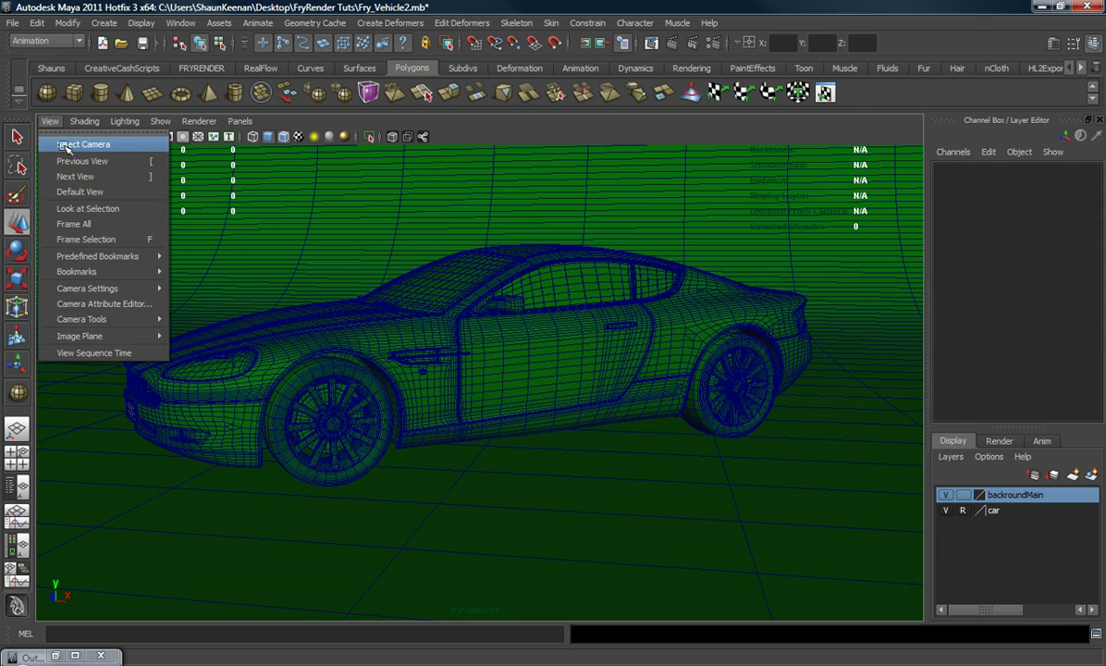
left_click(65, 145)
key("ctrl+a")
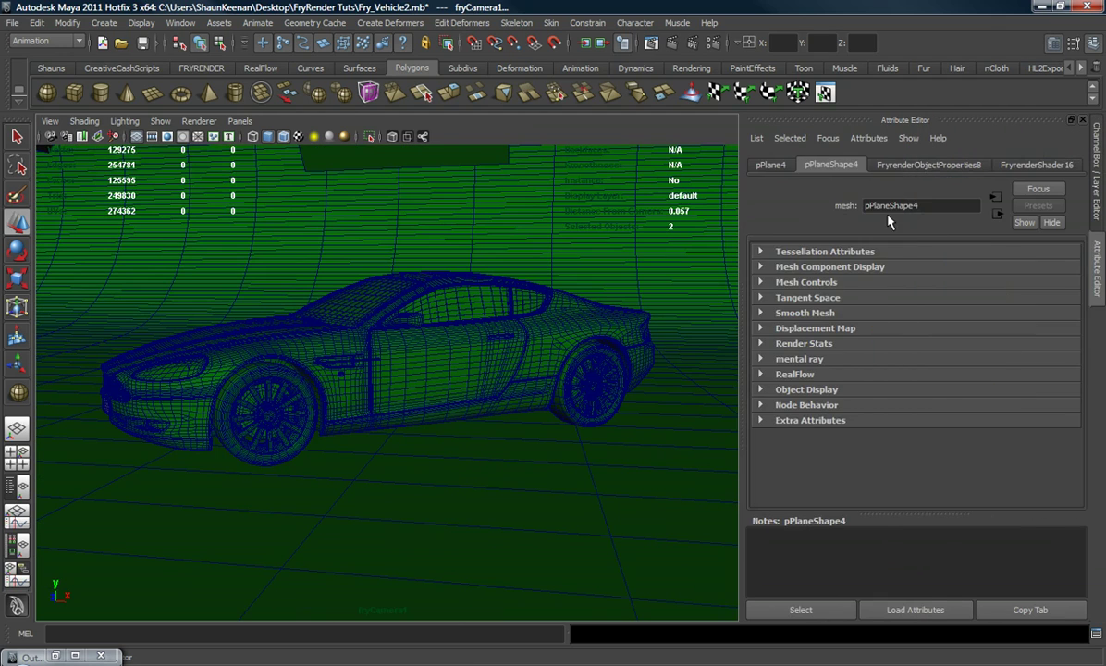
scroll(800, 380, "down", 10)
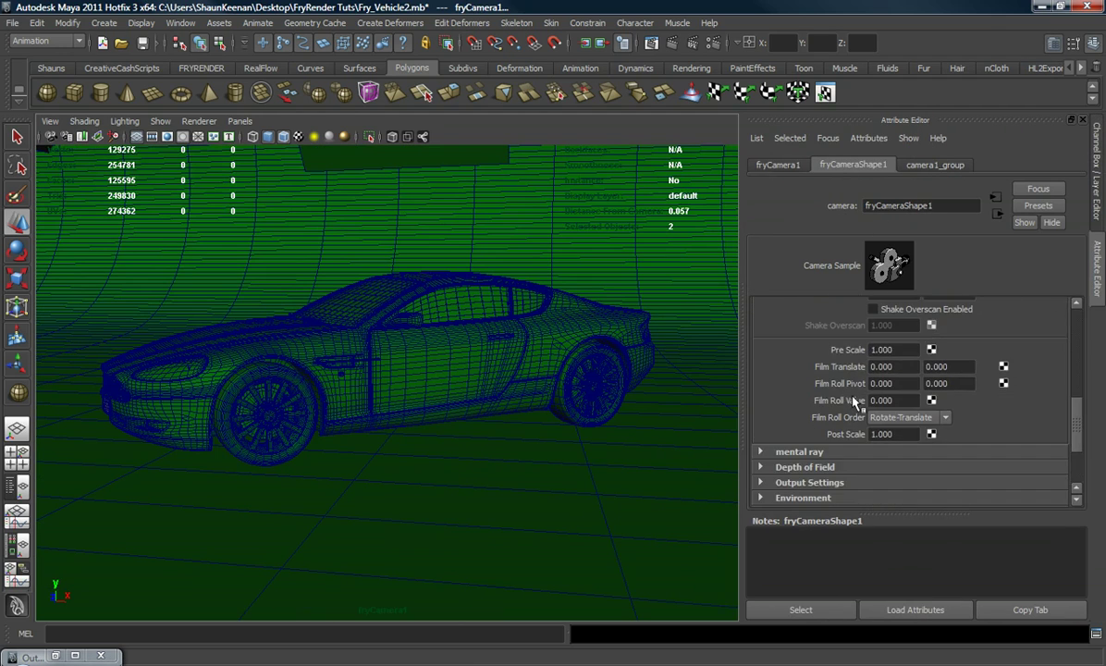
left_click(759, 360)
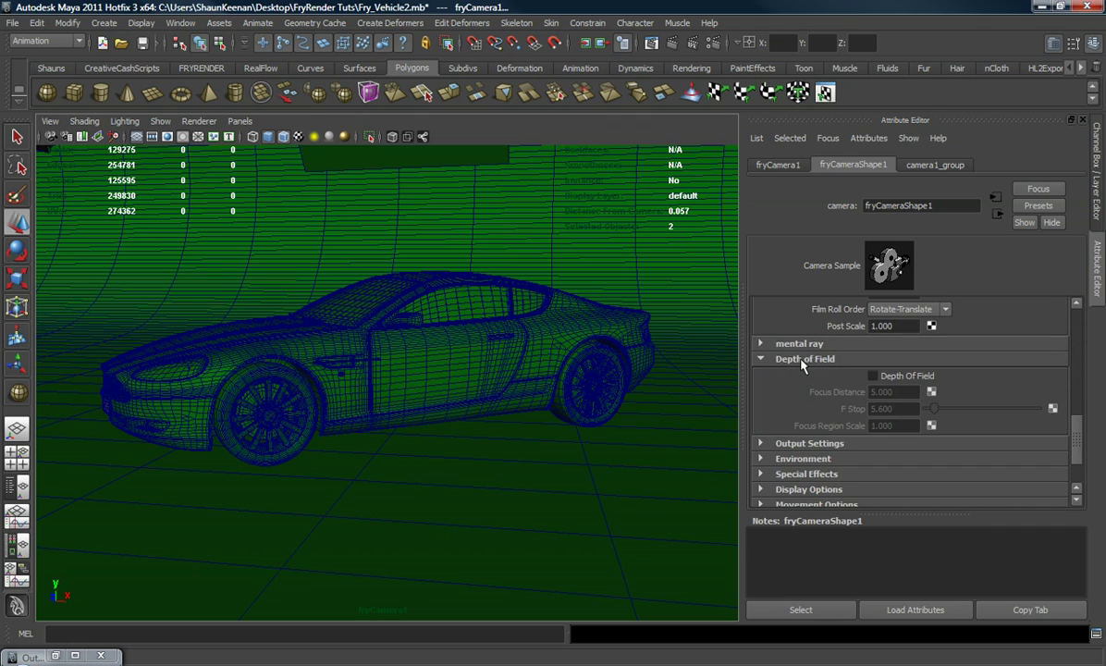
left_click(873, 376)
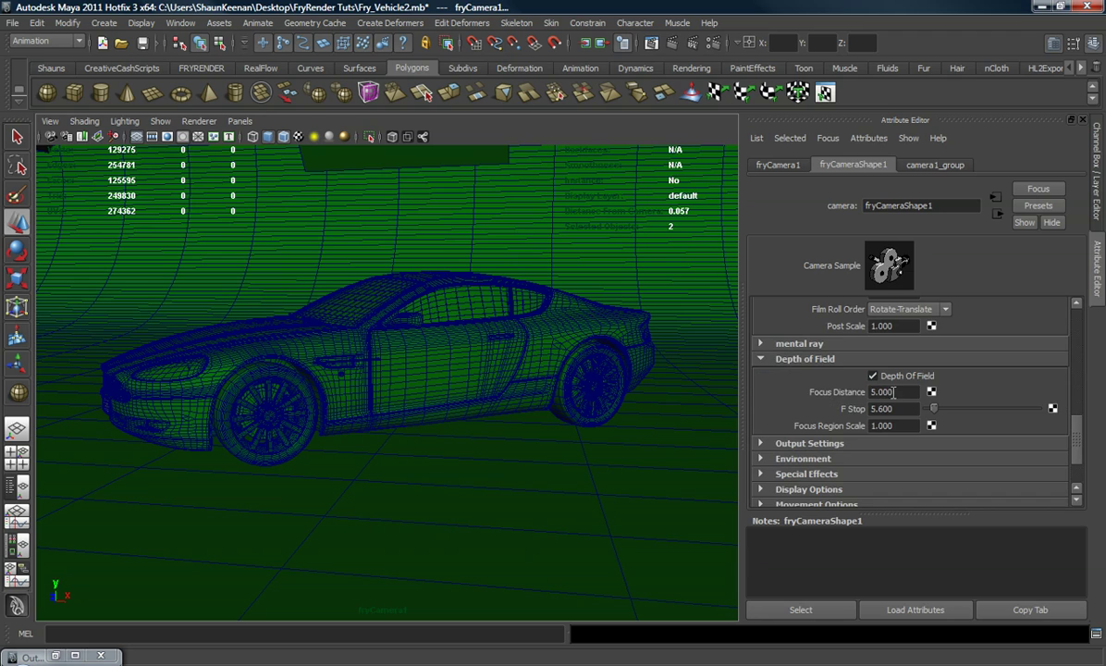
left_click(893, 391)
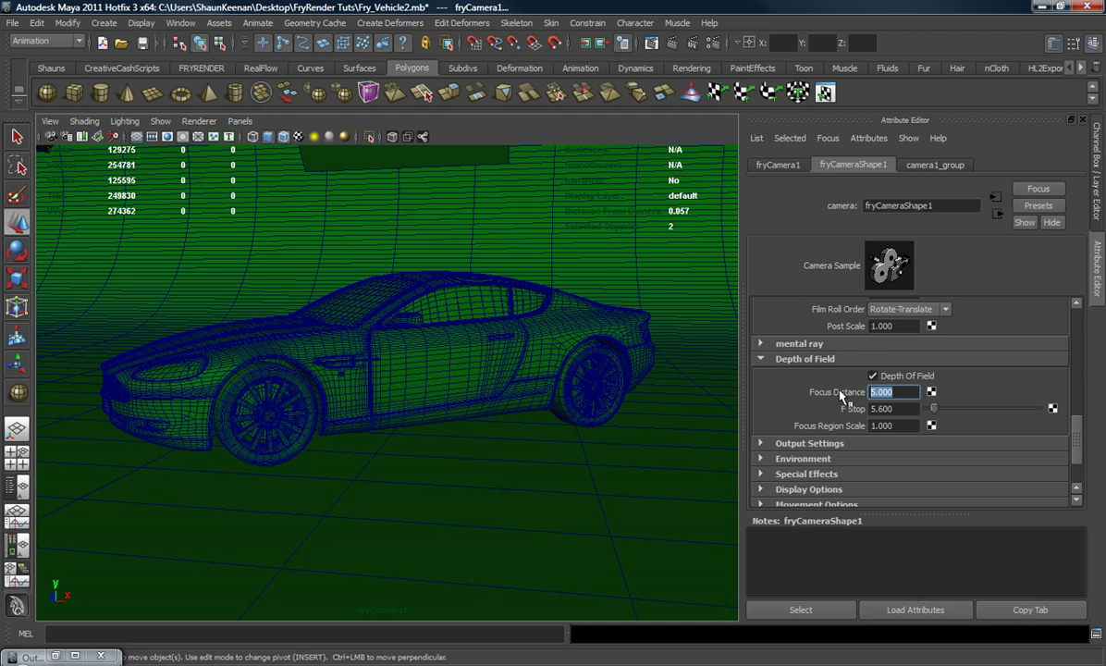
type("250")
key("Return")
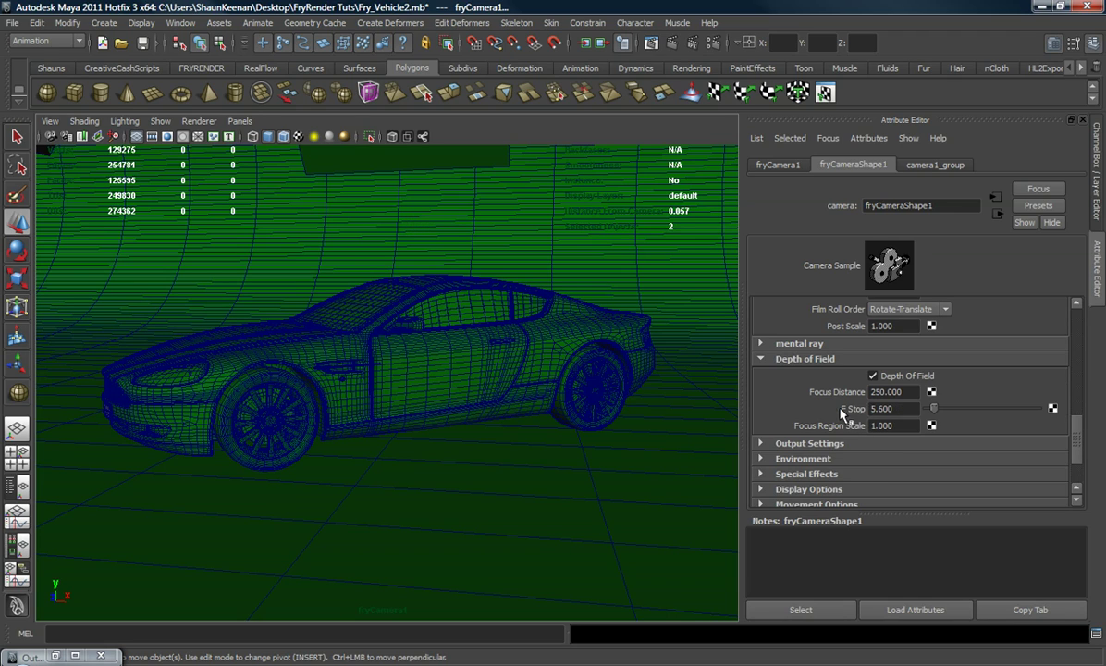
double_click(900, 407)
type("25")
key("Return")
left_click(1084, 123)
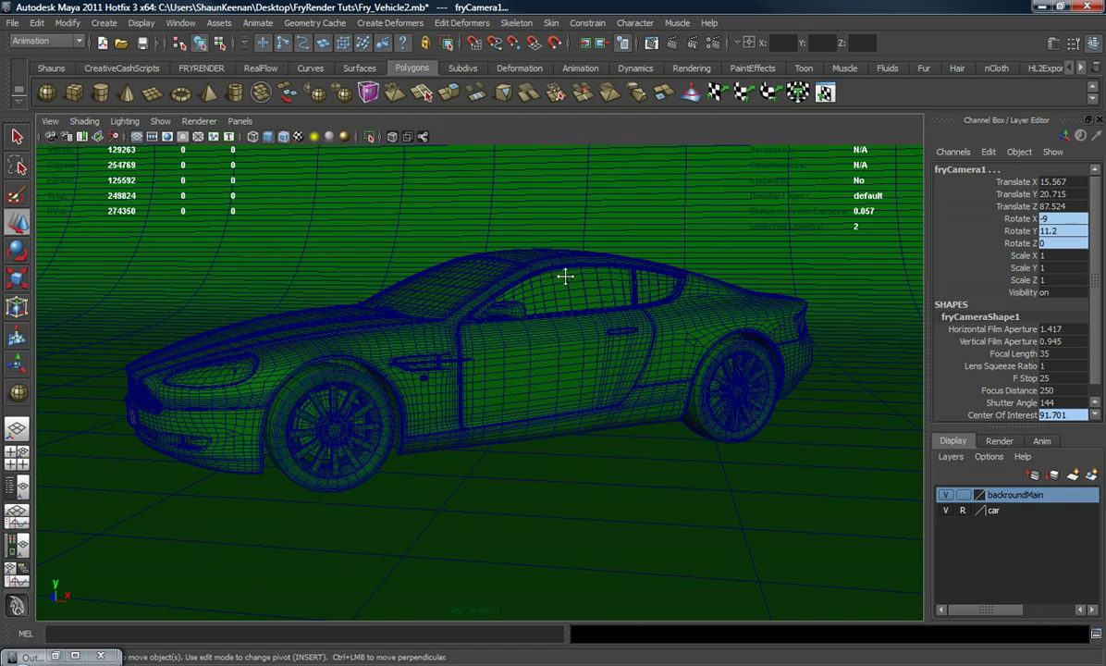
Reframe the car side-on, raise fryCamera1's focal length to 37.77, and show the Channel Box.
left_click_drag(565, 277, 543, 314, "alt")
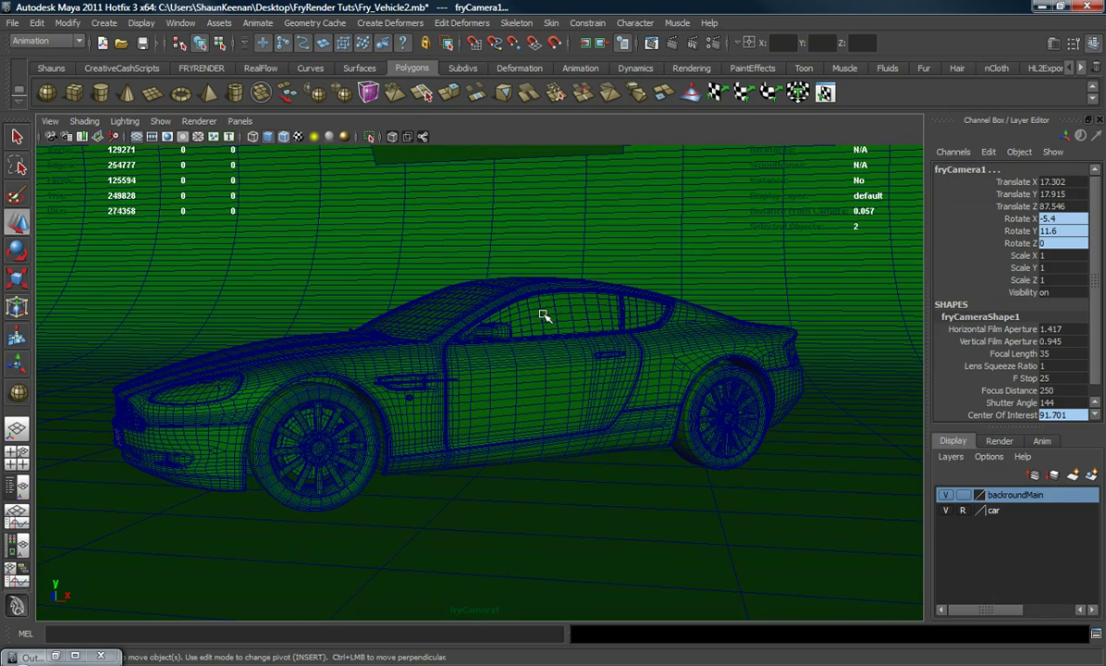
left_click(1054, 43)
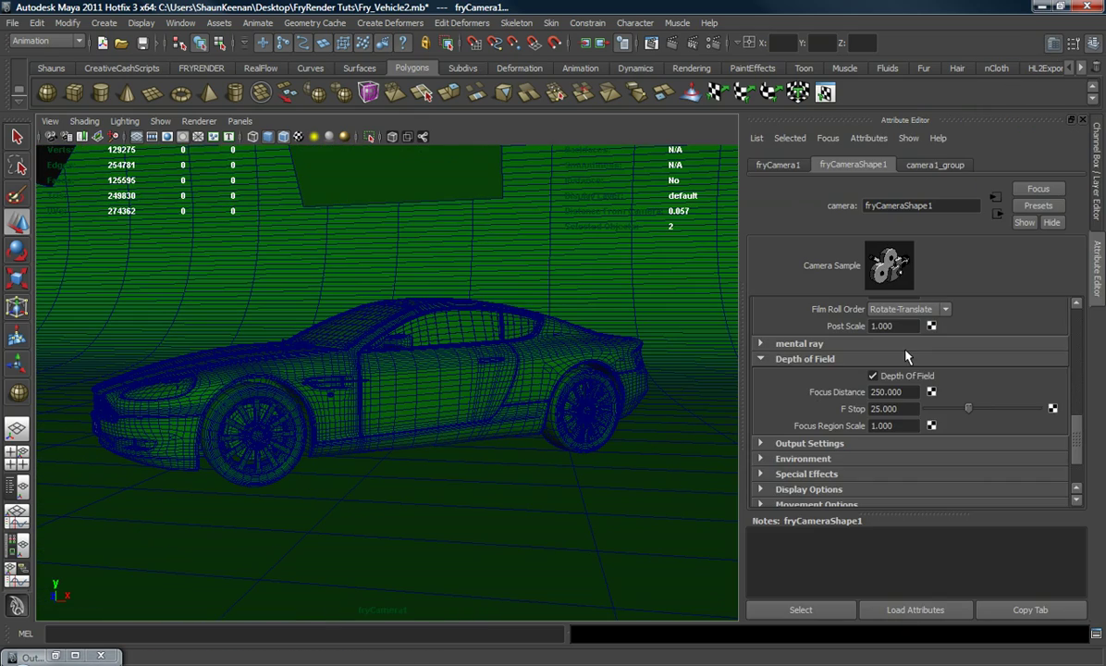
left_click(858, 364)
scroll(911, 387, "up", 3)
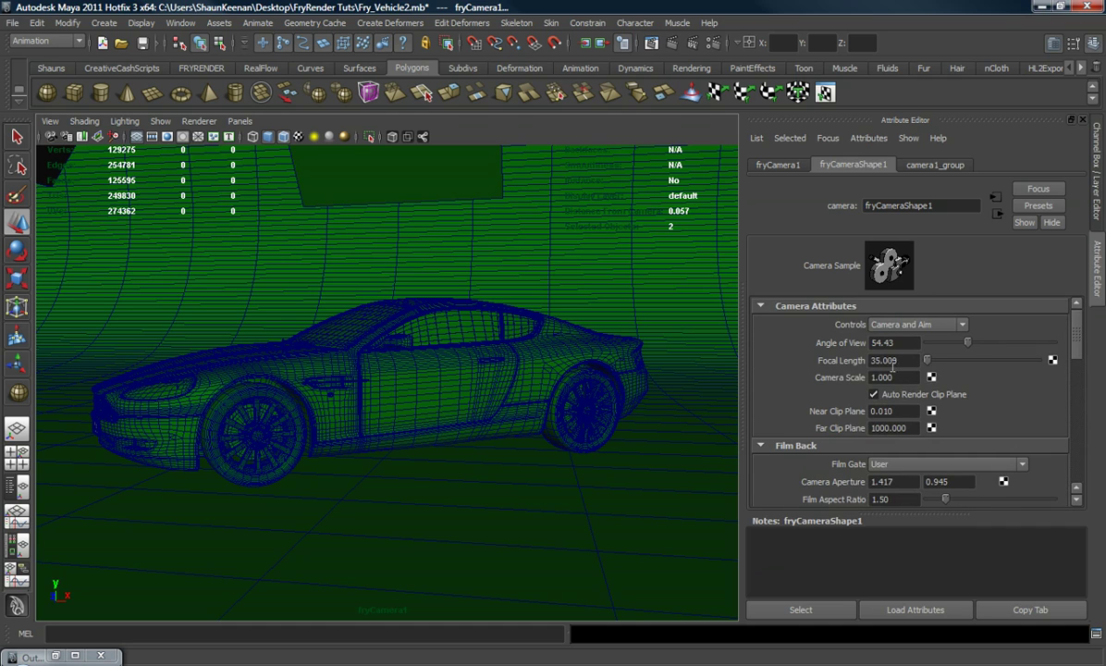
left_click_drag(900, 360, 1105, 361, "ctrl")
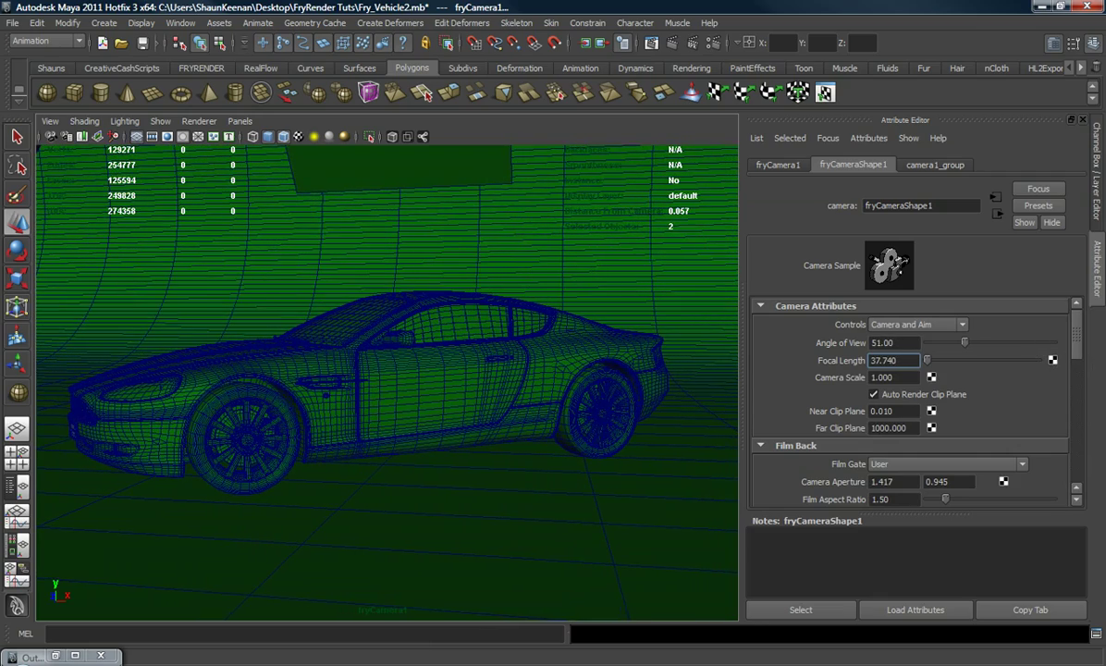
left_click(1084, 120)
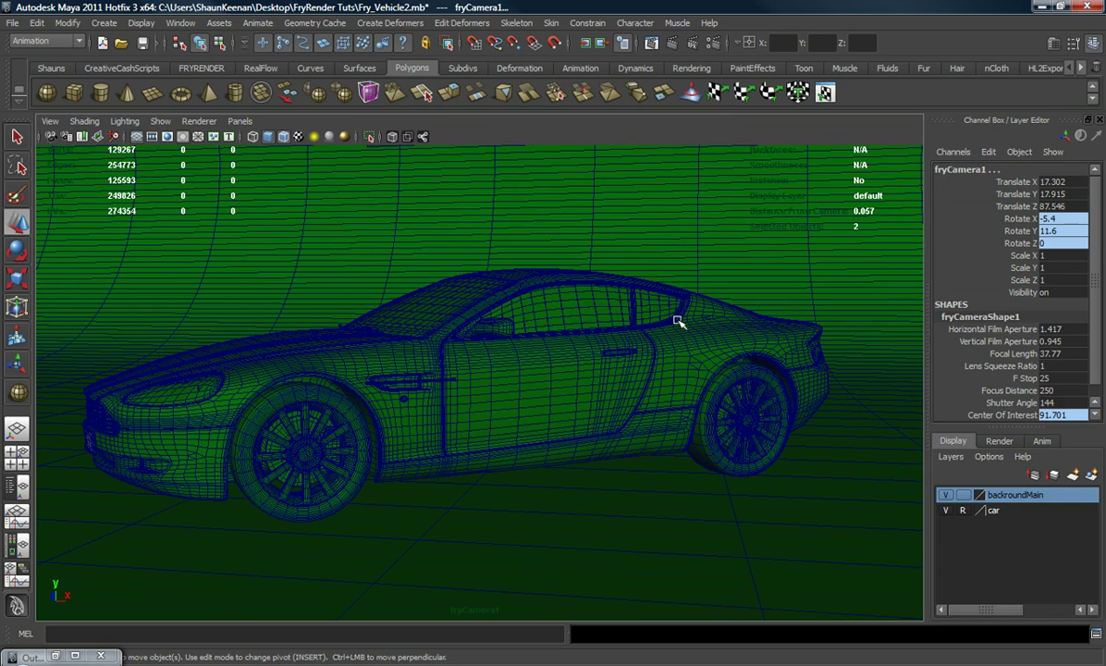
In Render Settings, set Render Using to FRYRENDER.
left_click(712, 48)
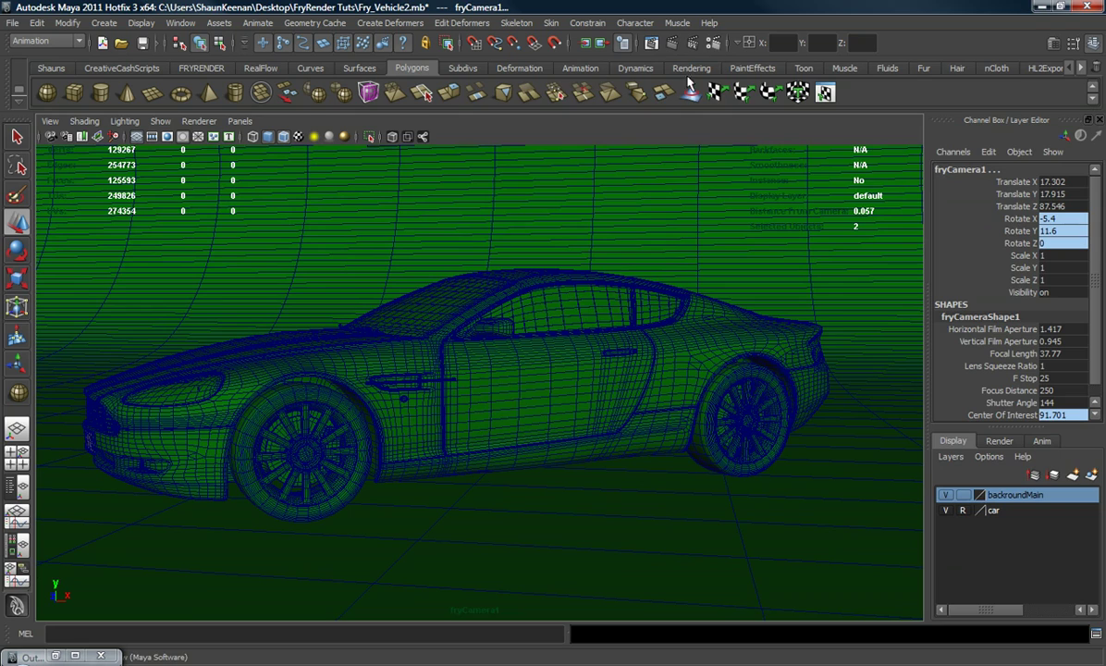
left_click(585, 148)
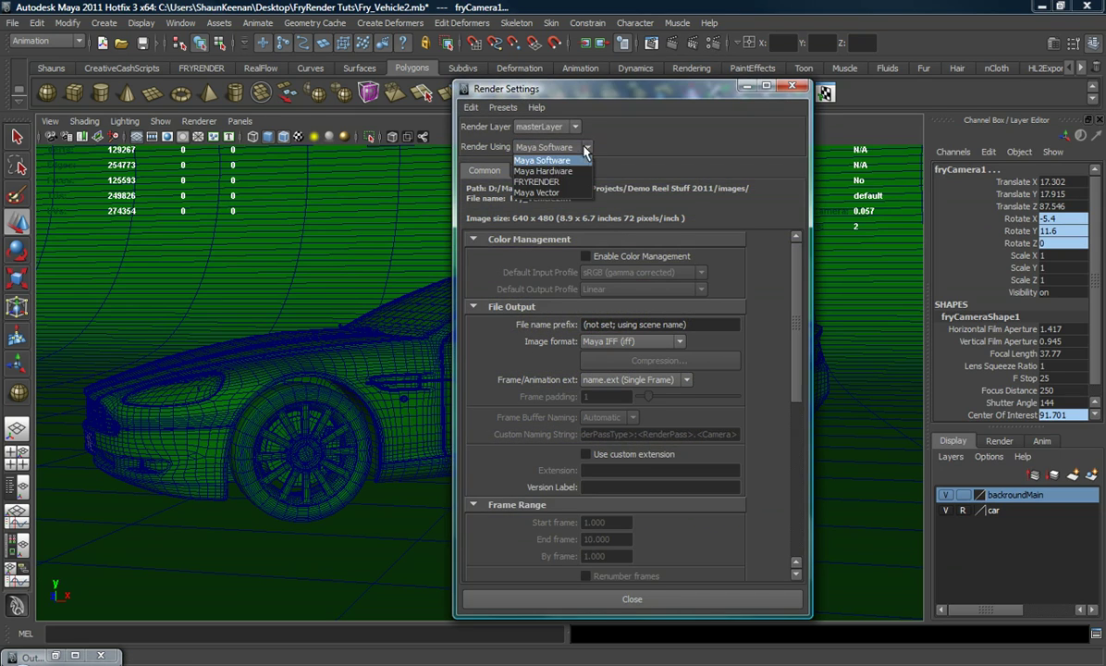
left_click(536, 181)
Set the FRYRENDER environment mapping bitmap to DH207SN.hdr from the desktop.
left_click(535, 172)
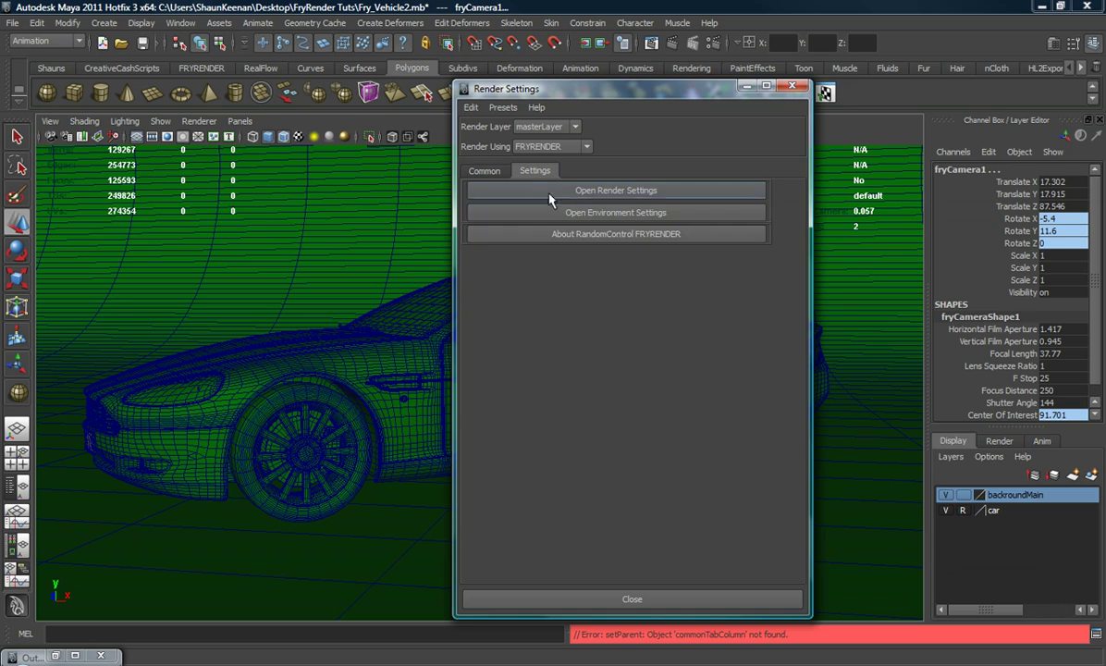
left_click(535, 209)
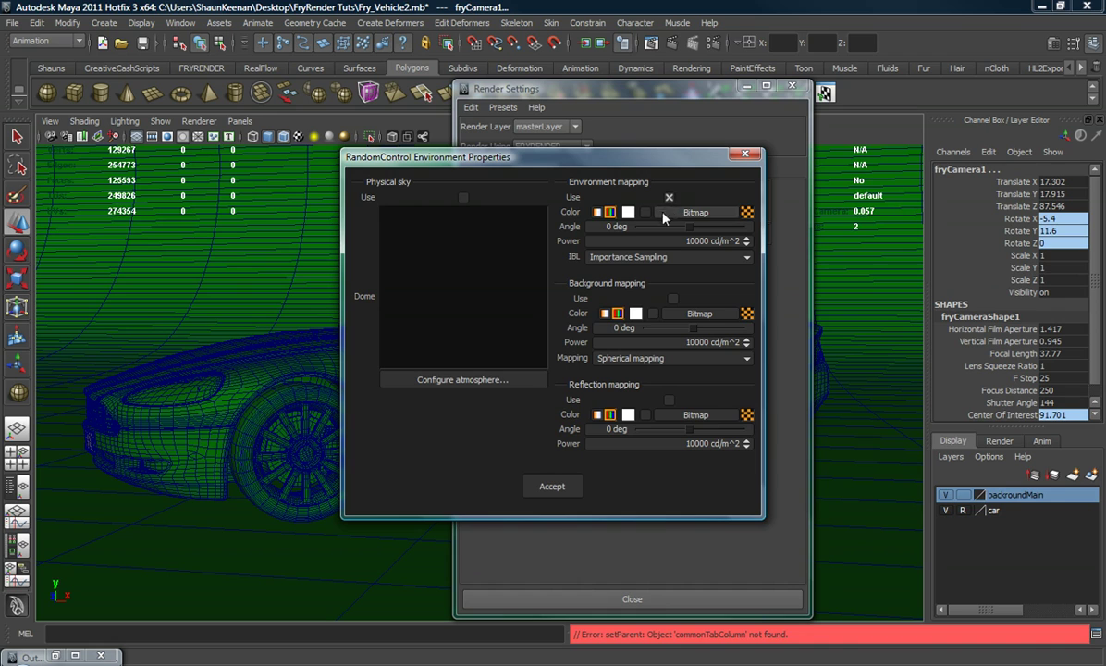
left_click(689, 212)
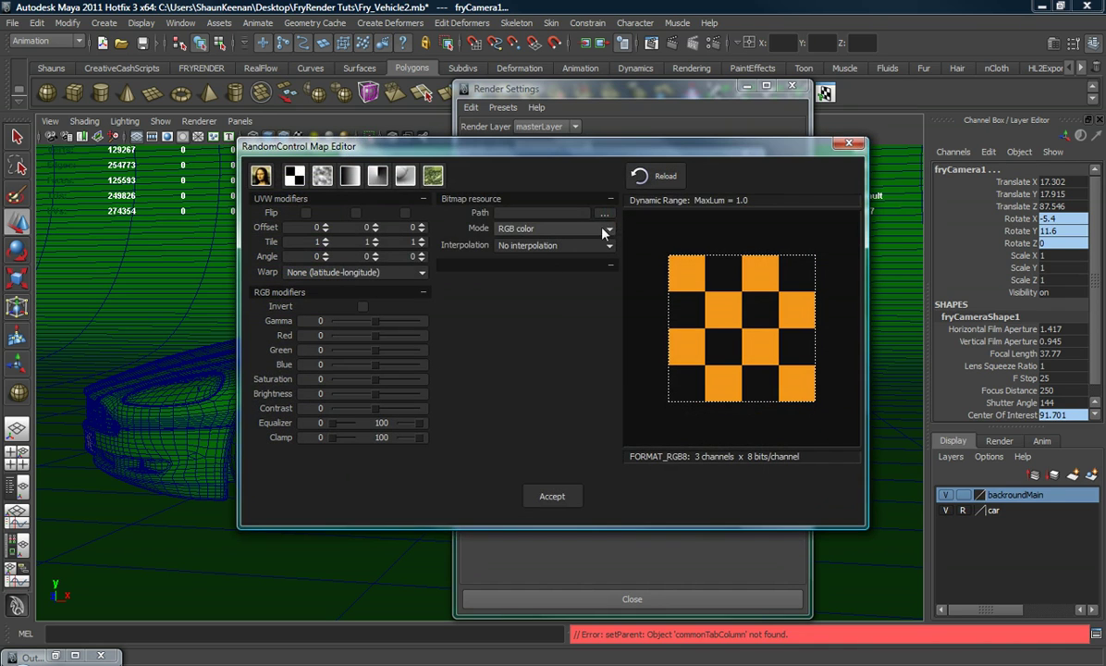
left_click(604, 214)
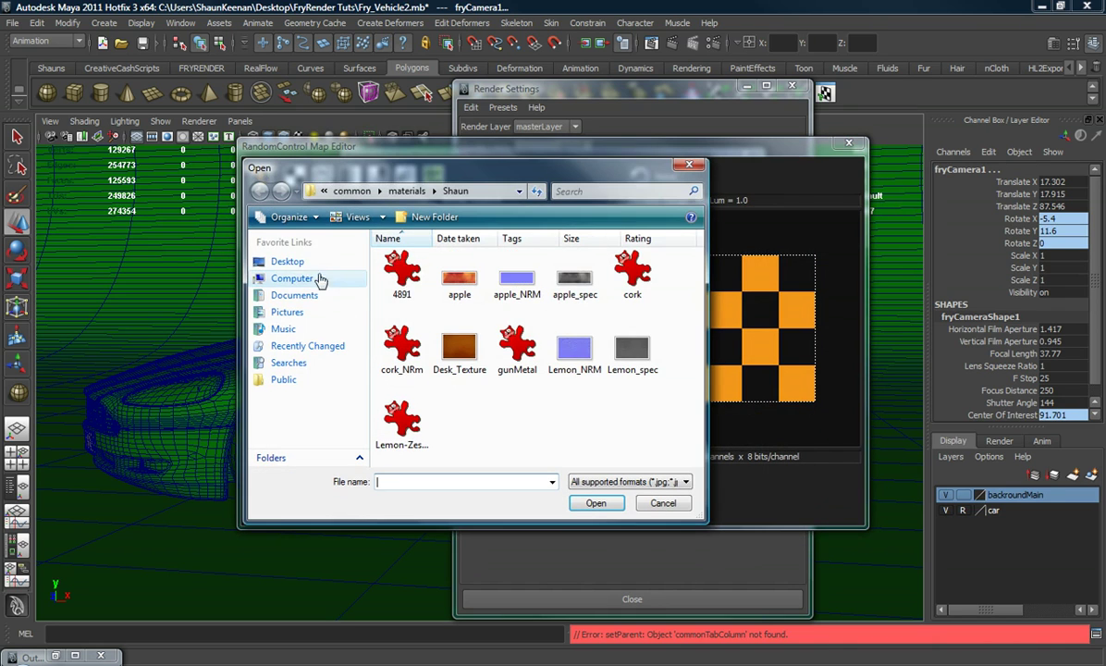
left_click(289, 262)
scroll(695, 363, "down", 2)
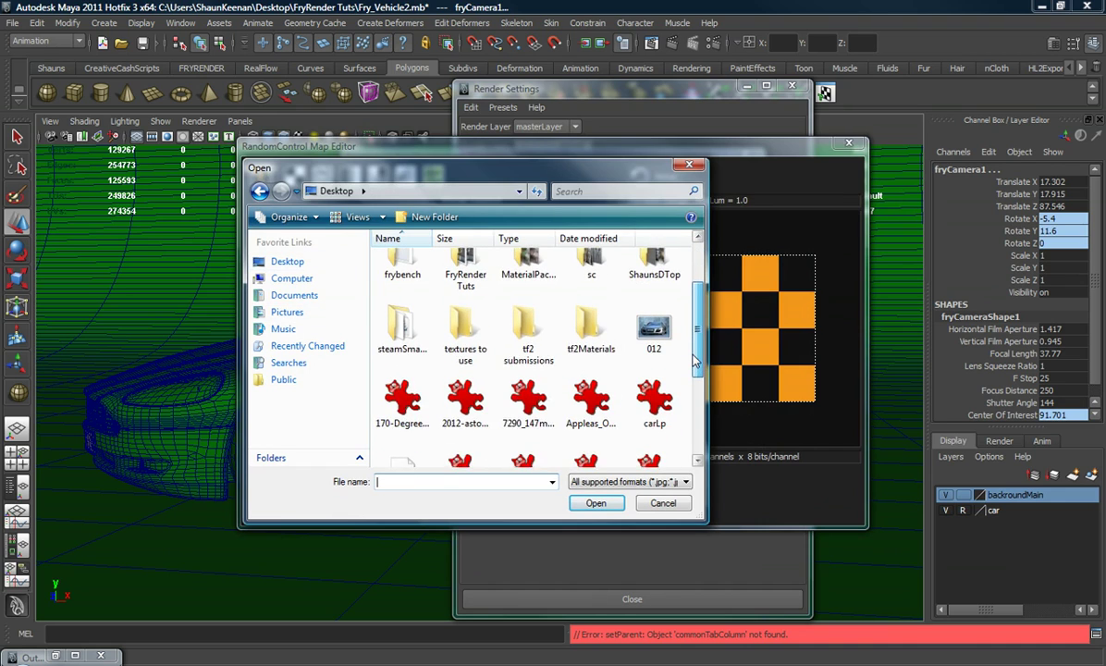
scroll(696, 364, "down", 2)
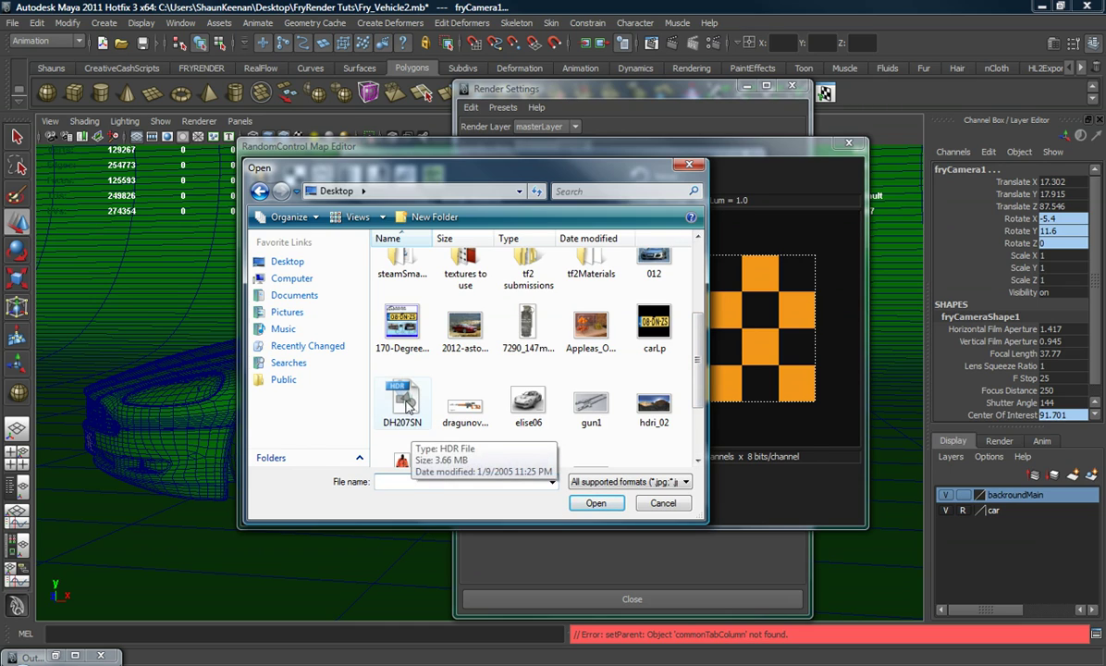
double_click(407, 403)
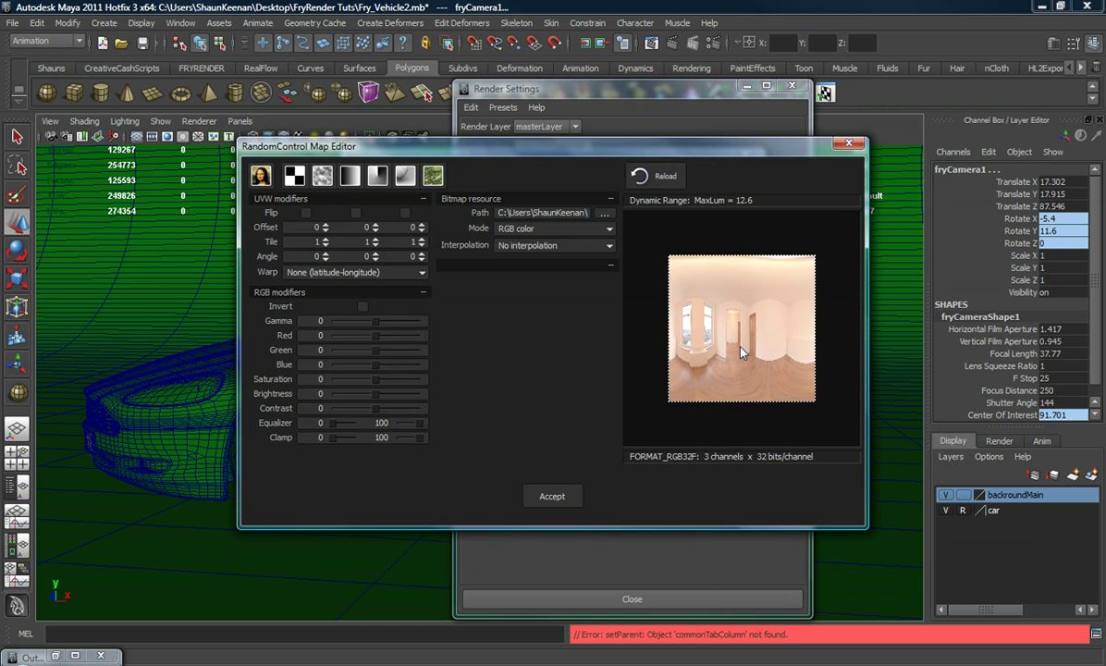
left_click(570, 493)
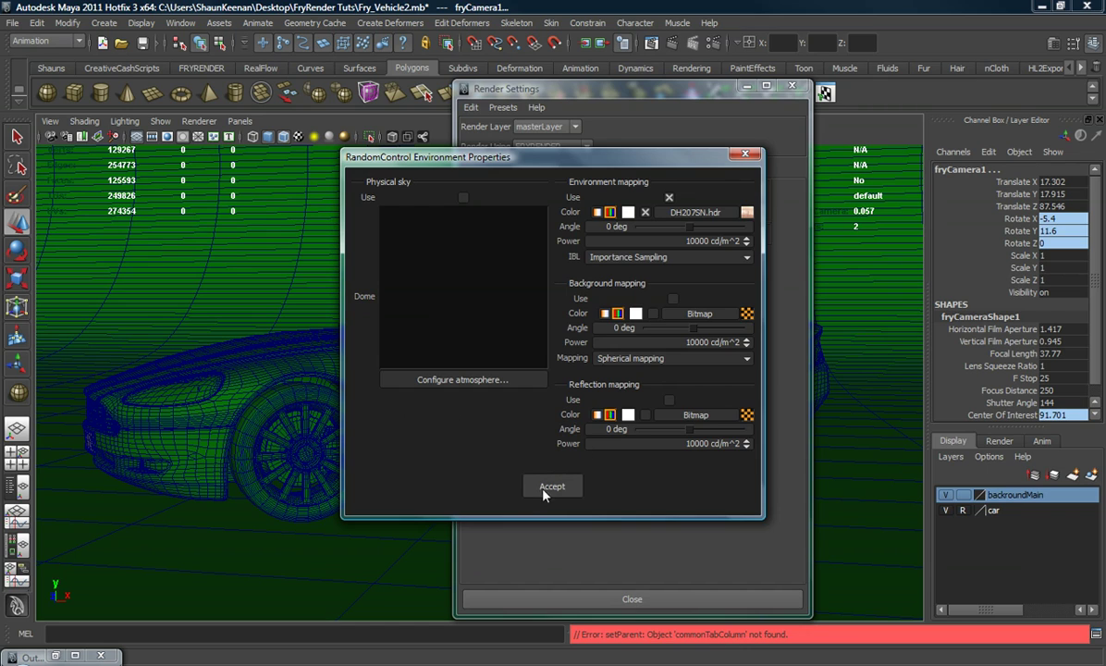
left_click(549, 486)
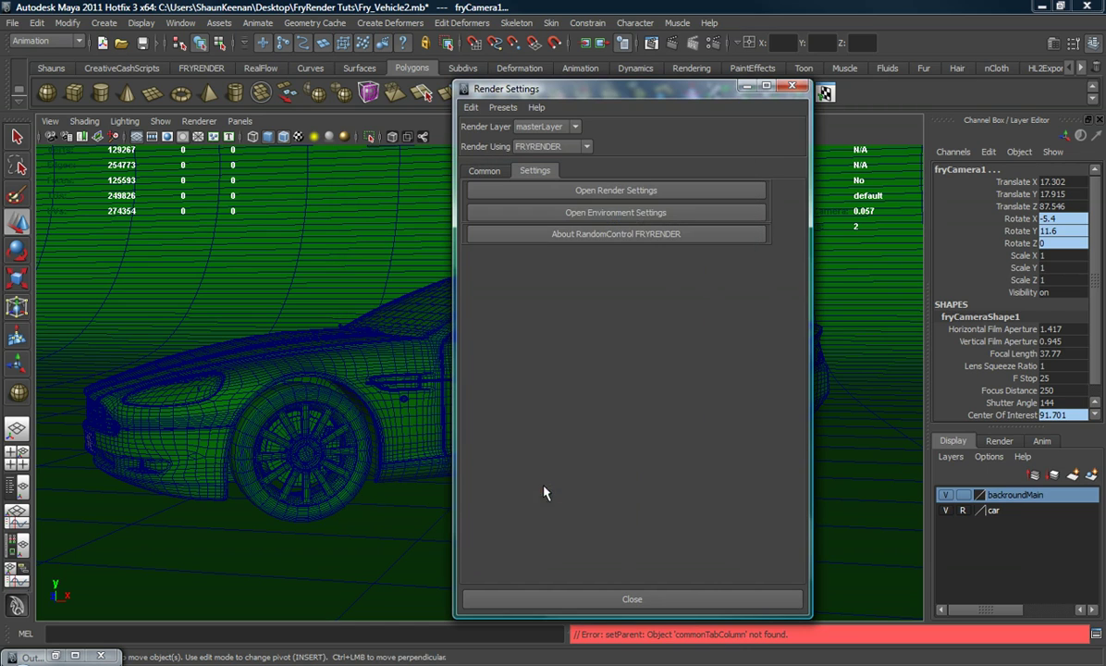
Set FRYRENDER ignition to EXPORT .RCS + EXEC and the output resolution to 1500 × 1125.
left_click(587, 191)
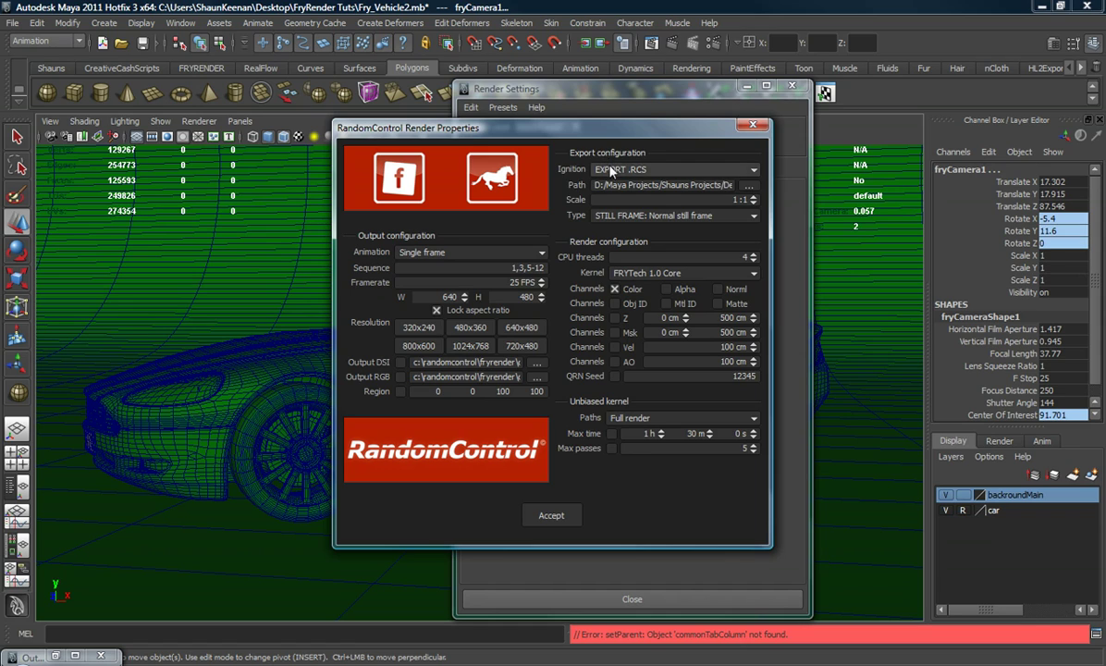
left_click(638, 171)
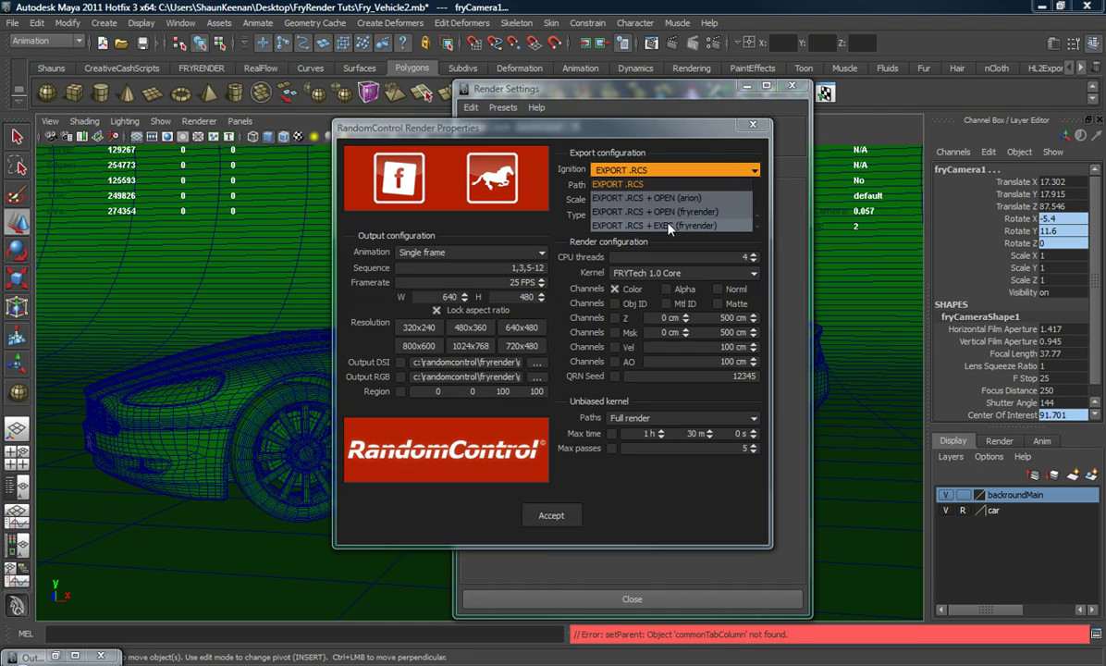
left_click(670, 227)
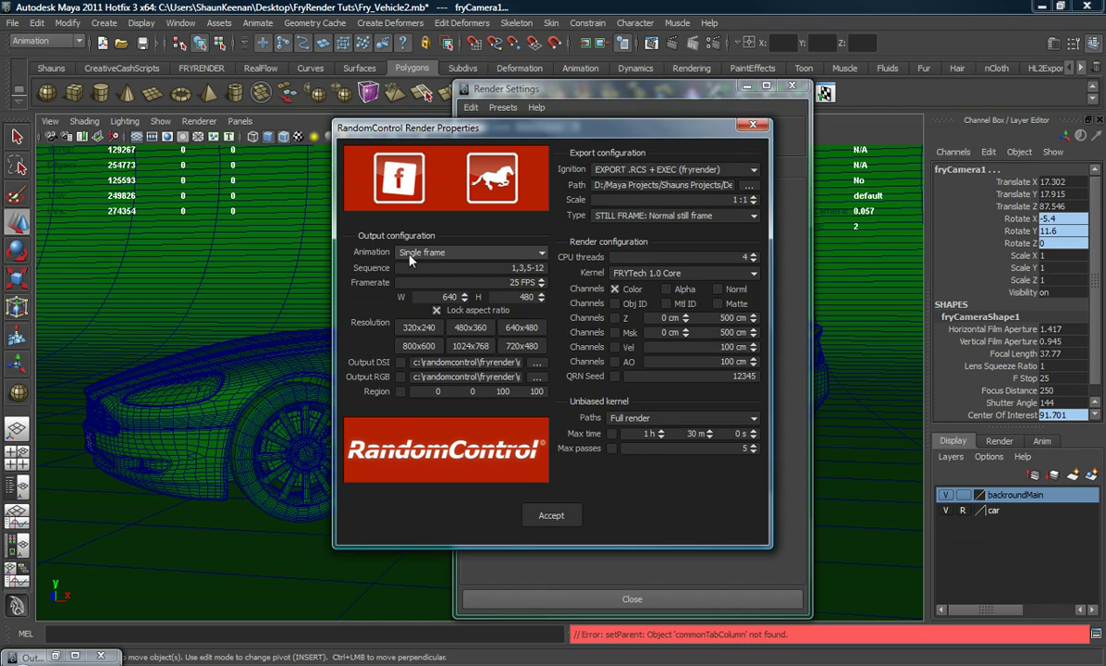
double_click(448, 296)
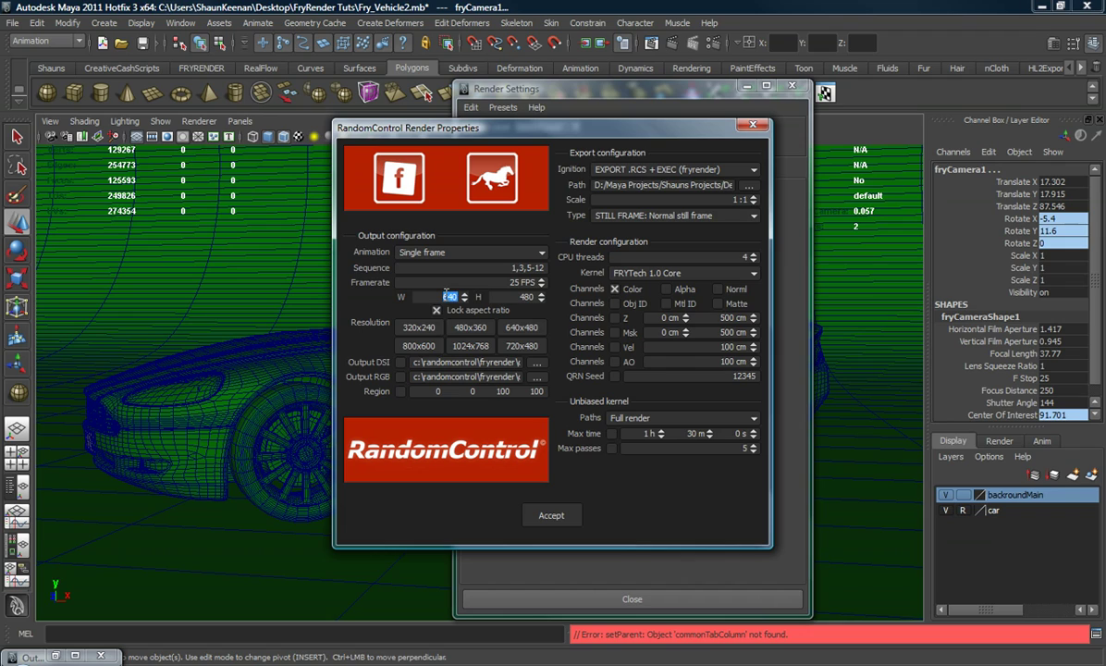
type("19")
key("Return")
left_click(550, 517)
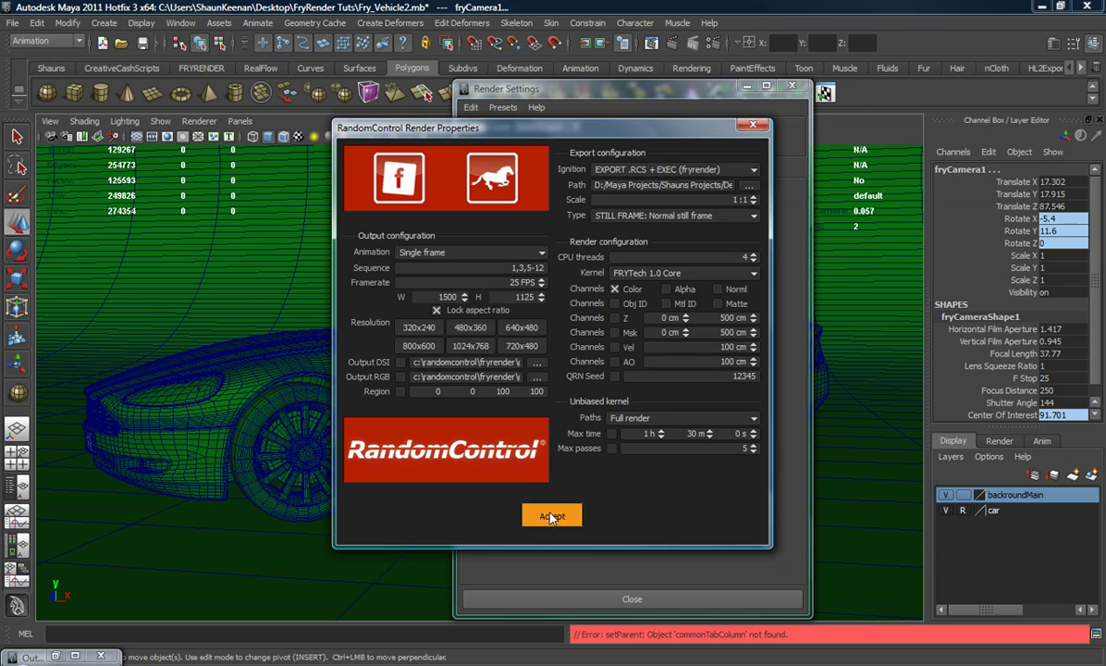
Close Render Settings and render the current frame with FRYRENDER from the Render View.
left_click(611, 598)
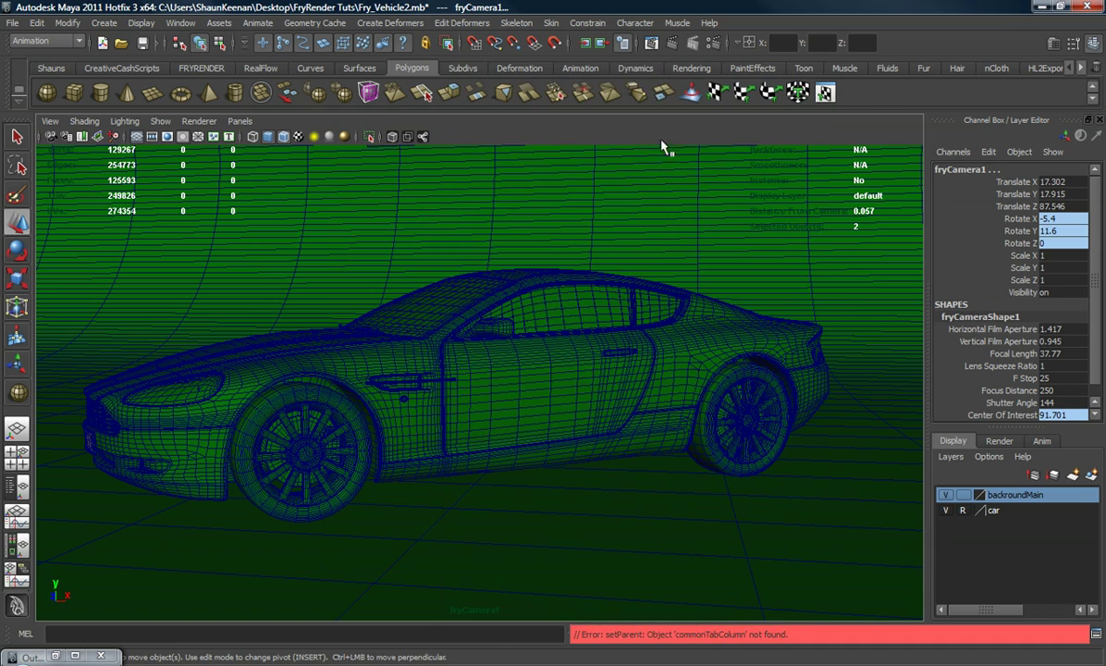
left_click(606, 44)
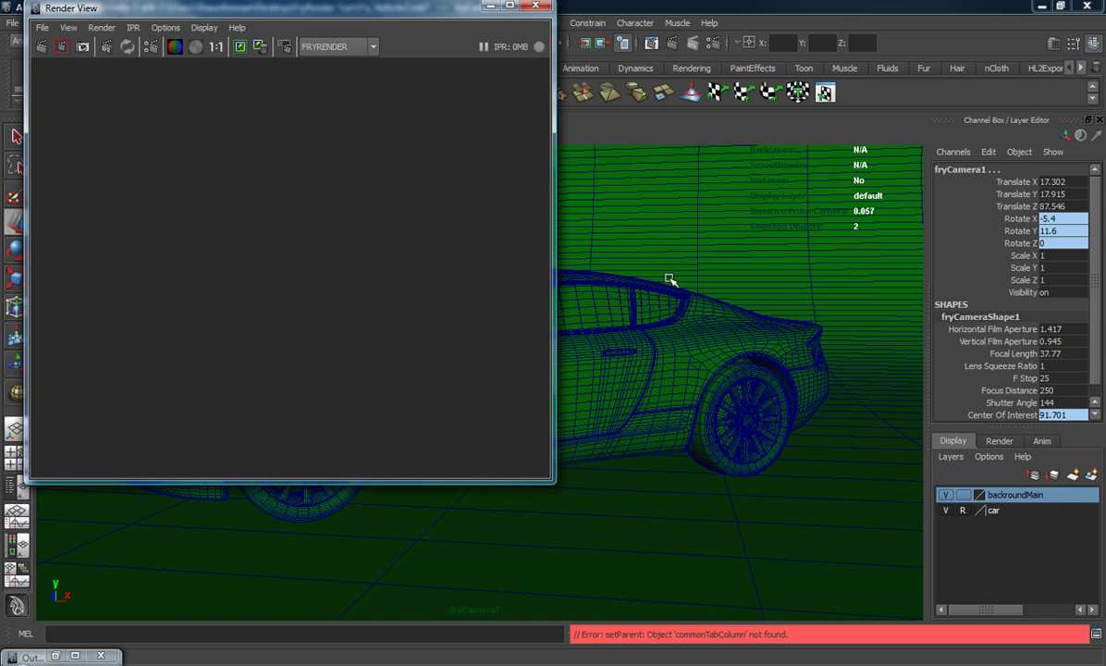
left_click(40, 49)
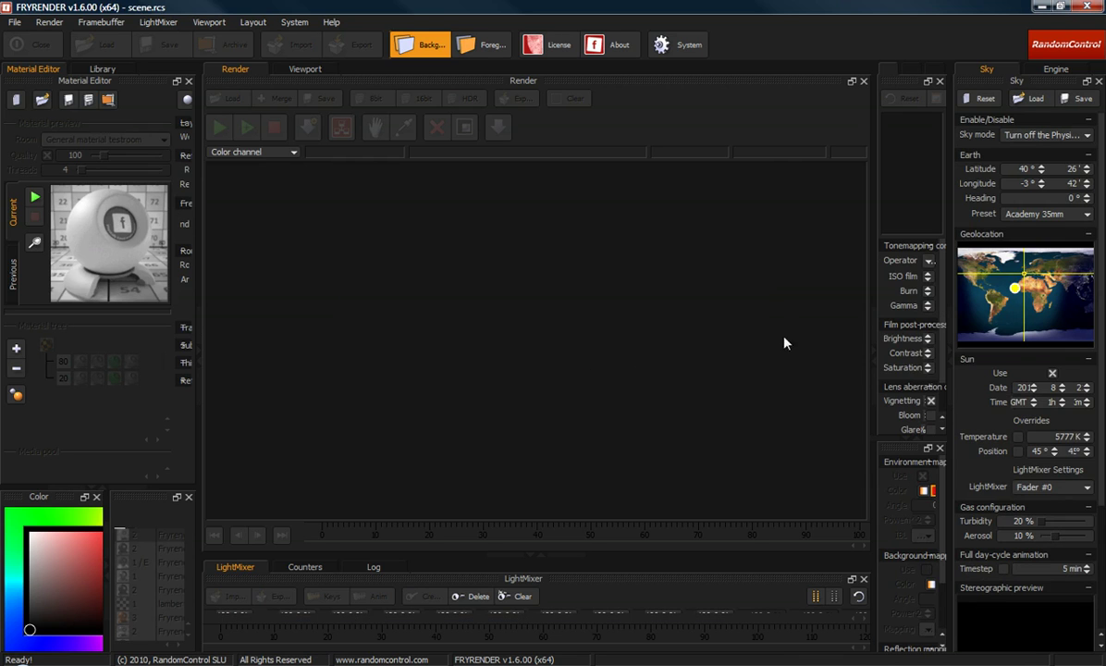
Resize the Tonemapping and LightMixer panels to enlarge the render area, then zoom the render out.
left_click_drag(875, 314, 747, 306)
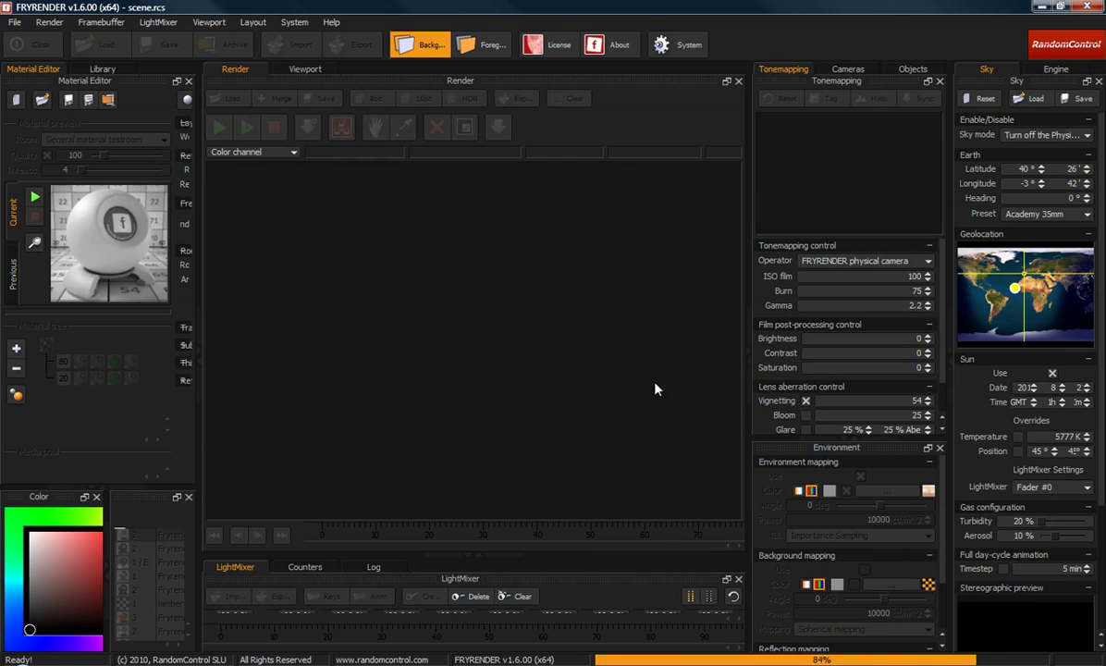
left_click_drag(513, 550, 507, 275)
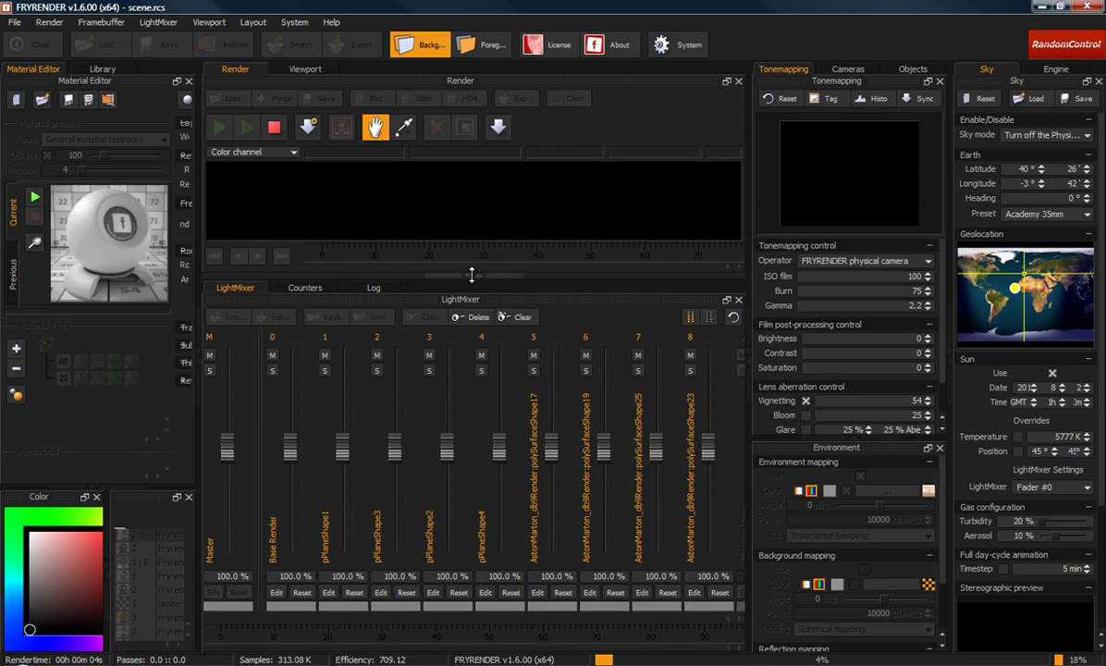
left_click_drag(471, 274, 477, 534)
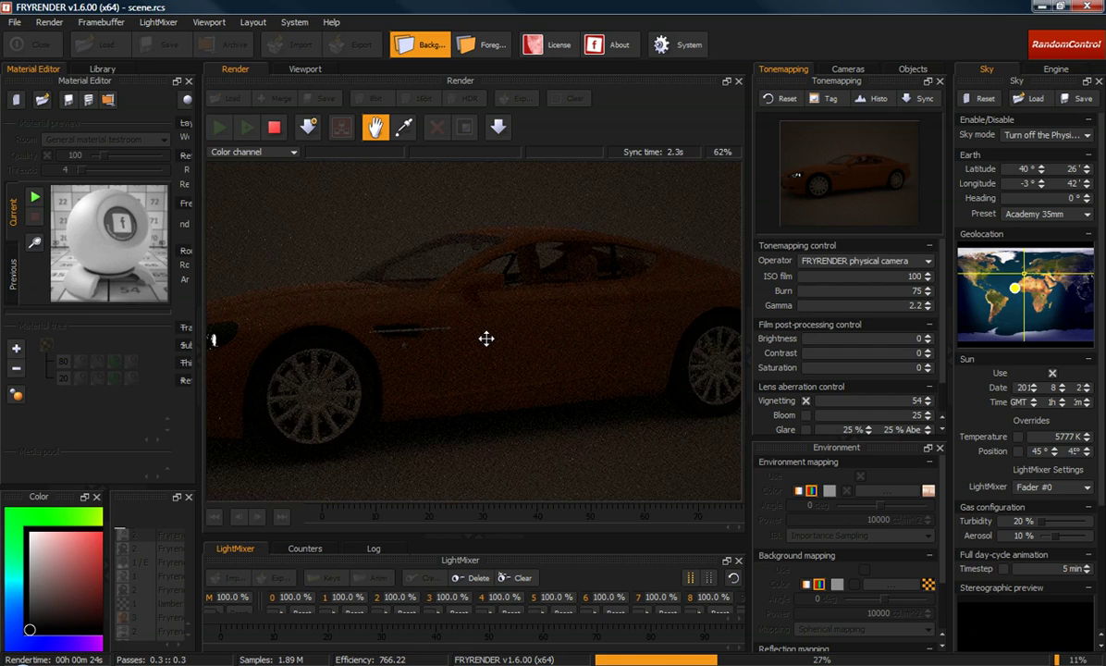
scroll(486, 338, "down", 1)
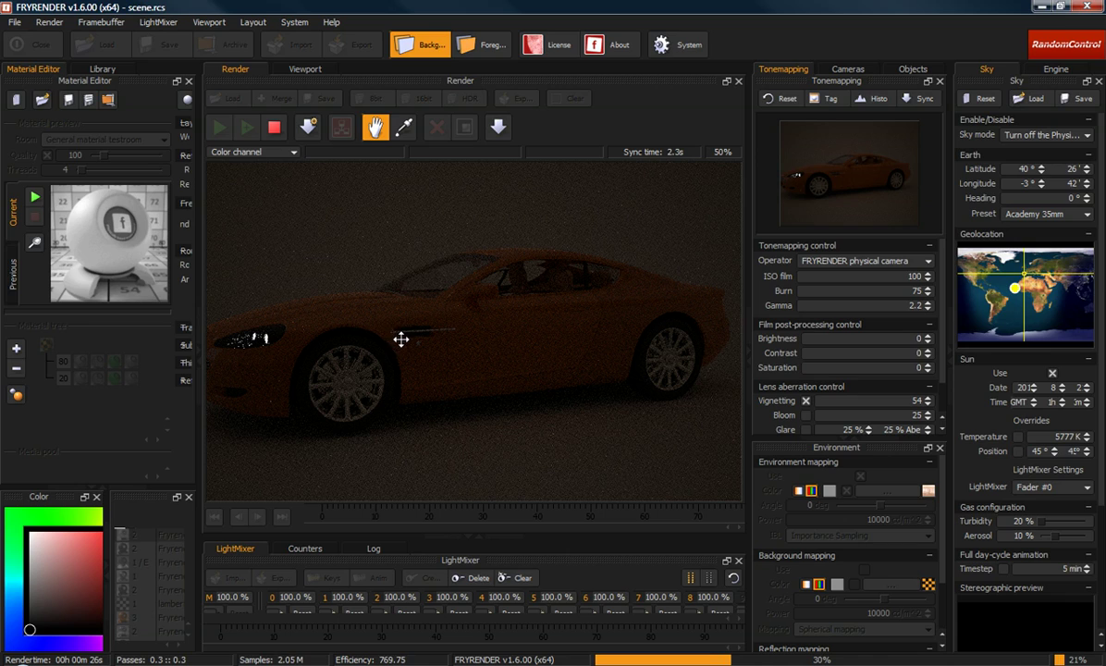